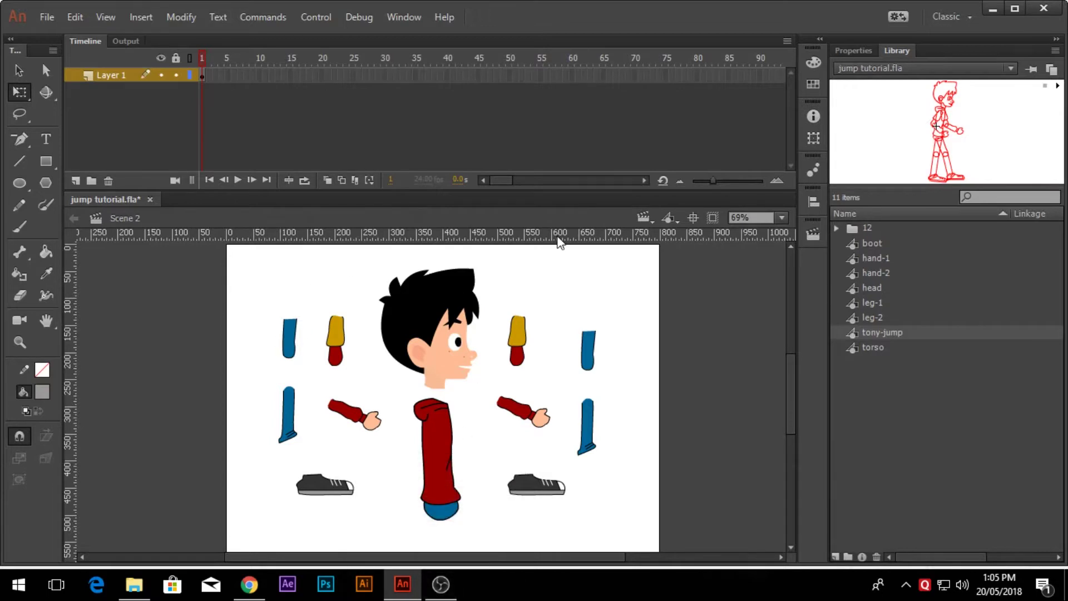
Check the pose overview in Scene 1, and open the tony-jump symbol from Scene 4 for editing
{"action": "left_click", "coordinate": [646, 218]}
{"action": "left_click", "coordinate": [655, 255]}
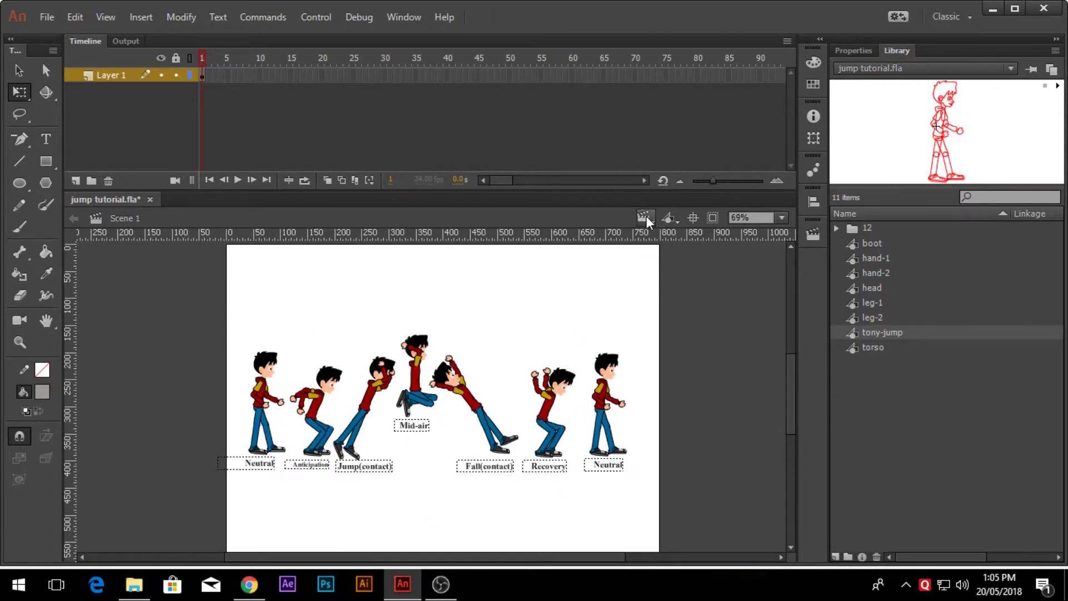
{"action": "left_click", "coordinate": [646, 217]}
{"action": "left_click", "coordinate": [657, 269]}
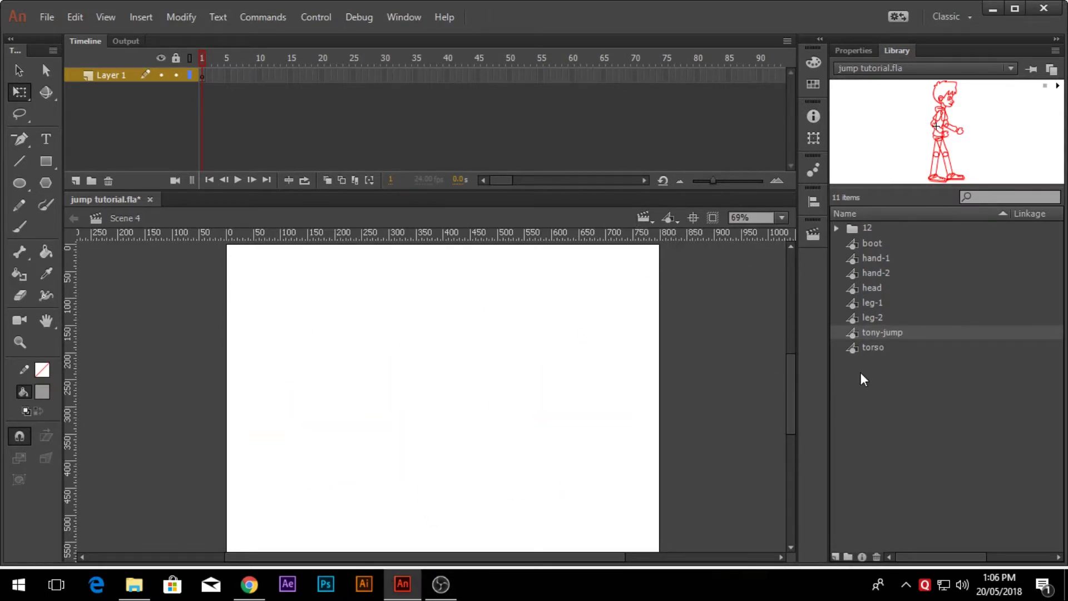
{"action": "double_click", "coordinate": [853, 332]}
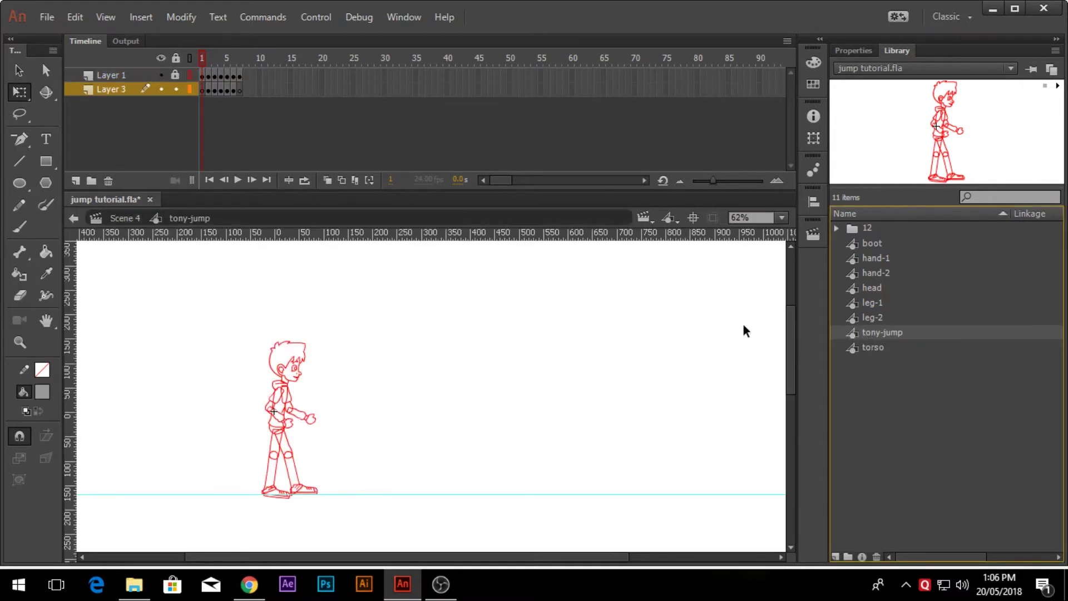
Place the head, hand-1, hand-2, boot, leg-1, leg-2 and torso symbols on Layer 3 beside the sketched figure
{"action": "left_click_drag", "start_coordinate": [867, 287], "coordinate": [677, 324]}
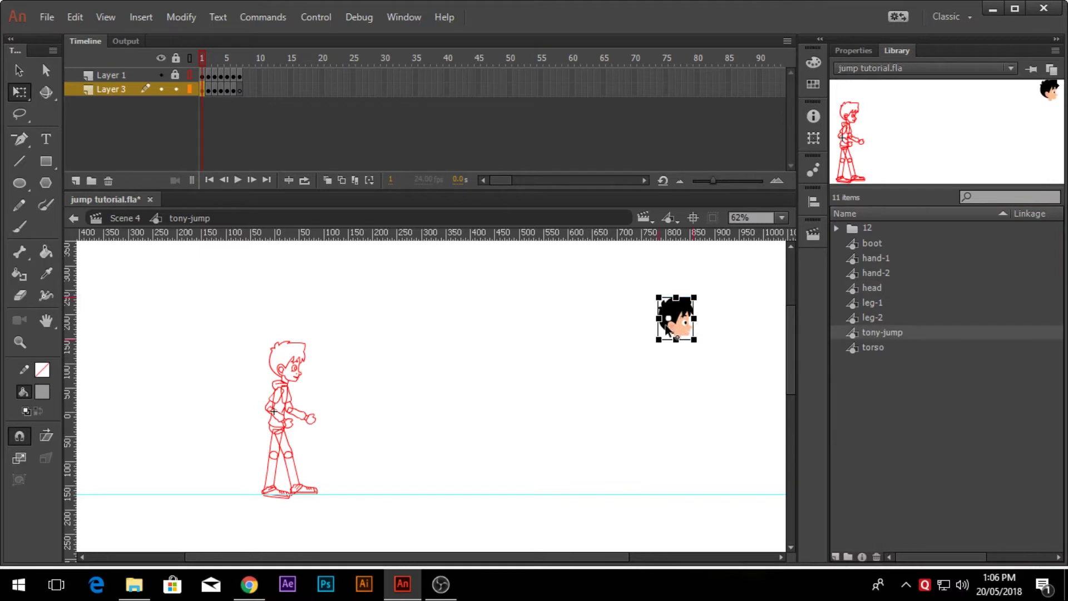
{"action": "left_click", "coordinate": [870, 257]}
{"action": "left_click_drag", "start_coordinate": [869, 257], "coordinate": [626, 380]}
{"action": "left_click", "coordinate": [872, 272]}
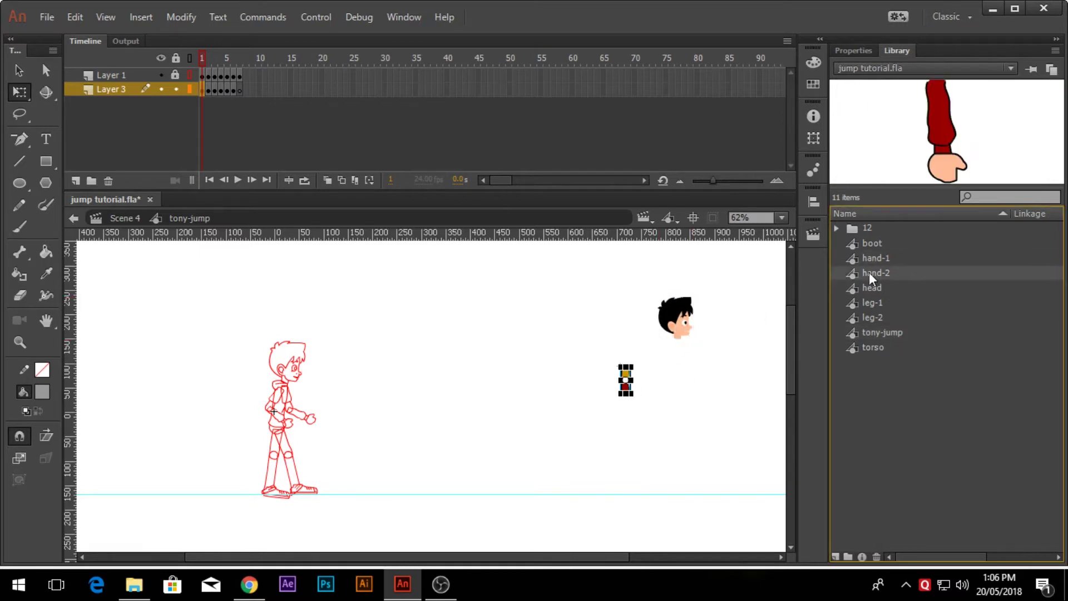
{"action": "left_click_drag", "start_coordinate": [869, 272], "coordinate": [719, 396]}
{"action": "left_click_drag", "start_coordinate": [869, 243], "coordinate": [661, 457]}
{"action": "left_click_drag", "start_coordinate": [868, 304], "coordinate": [662, 400]}
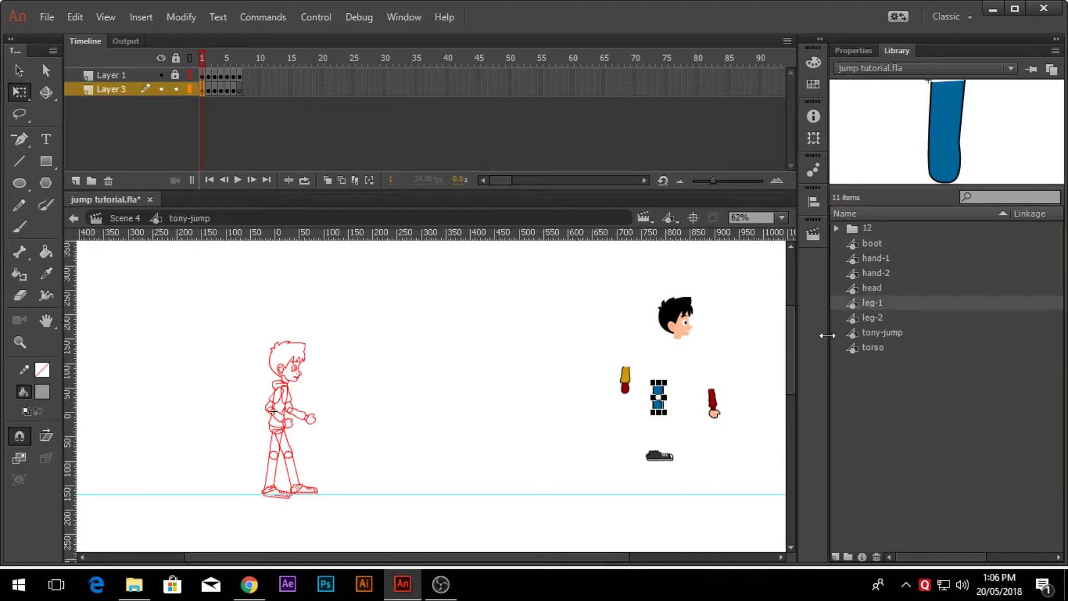
{"action": "left_click", "coordinate": [860, 316]}
{"action": "left_click_drag", "start_coordinate": [729, 465], "coordinate": [729, 465]}
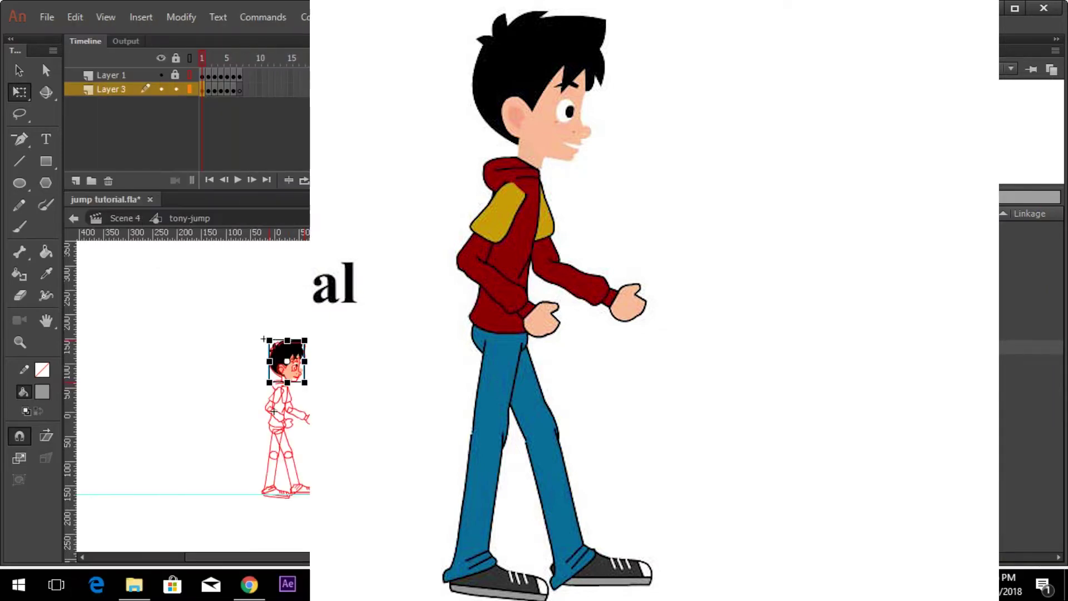
Fit the head onto the sketched head, setting its pivot at the neck and rotating it to match the outline
{"action": "left_click_drag", "start_coordinate": [445, 402], "coordinate": [440, 409]}
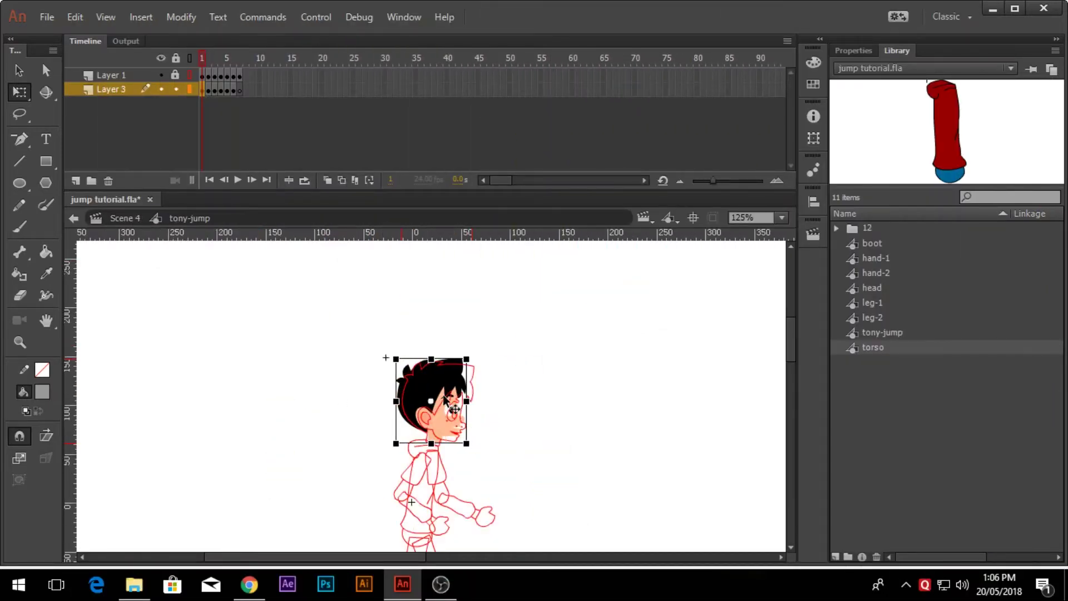
{"action": "left_click_drag", "start_coordinate": [482, 359], "coordinate": [489, 365]}
{"action": "left_click", "coordinate": [544, 389]}
{"action": "key", "text": "ctrl+="}
{"action": "left_click", "coordinate": [445, 372]}
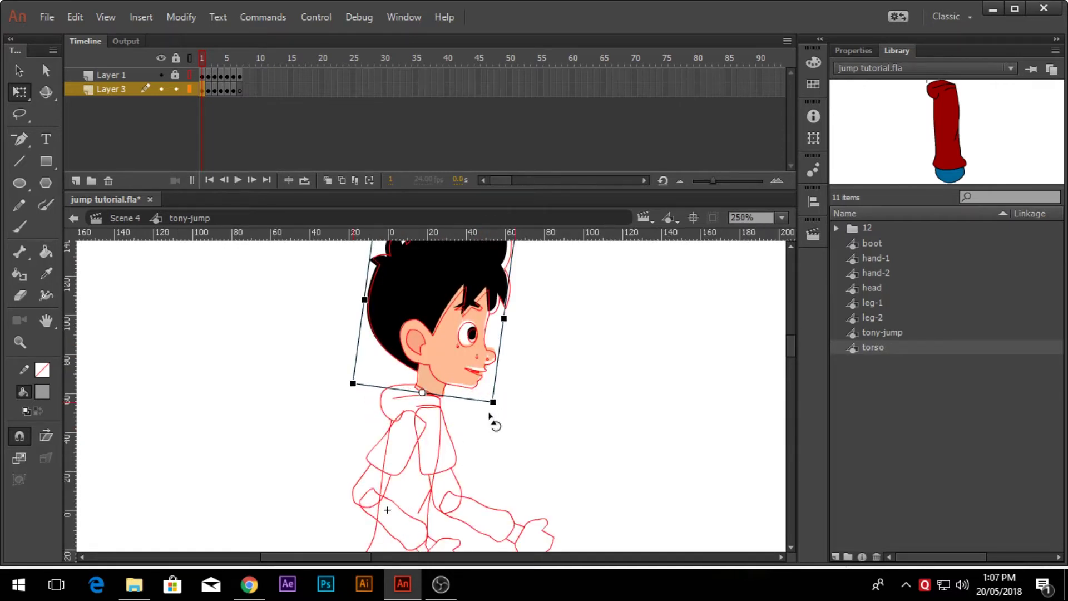
{"action": "left_click_drag", "start_coordinate": [490, 423], "coordinate": [479, 438]}
{"action": "key", "text": "Down"}
{"action": "key", "text": "Left"}
{"action": "scroll", "coordinate": [552, 393], "scroll_direction": "up", "scroll_amount": 3}
{"action": "left_click_drag", "start_coordinate": [565, 365], "coordinate": [533, 351]}
{"action": "left_click", "coordinate": [593, 392]}
Move the torso under the head and rotate it to follow the sketched body
{"action": "scroll", "coordinate": [594, 392], "scroll_direction": "down", "scroll_amount": 2}
{"action": "scroll", "coordinate": [599, 396], "scroll_direction": "up", "scroll_amount": 1}
{"action": "key", "text": "ctrl+minus"}
{"action": "key", "text": "ctrl+minus"}
{"action": "key", "text": "ctrl+minus"}
{"action": "key", "text": "ctrl+equal"}
{"action": "scroll", "coordinate": [603, 393], "scroll_direction": "up", "scroll_amount": 3}
{"action": "left_click_drag", "start_coordinate": [677, 303], "coordinate": [349, 350]}
{"action": "mouse_move", "coordinate": [512, 291]}
{"action": "left_mouse_down"}
{"action": "mouse_move", "coordinate": [706, 409]}
{"action": "mouse_move", "coordinate": [448, 385]}
{"action": "left_mouse_up"}
{"action": "scroll", "coordinate": [412, 543], "scroll_direction": "left", "scroll_amount": 3}
{"action": "key", "text": "ctrl+equal"}
{"action": "scroll", "coordinate": [337, 387], "scroll_direction": "up", "scroll_amount": 2}
{"action": "left_click_drag", "start_coordinate": [637, 379], "coordinate": [433, 358]}
{"action": "left_click_drag", "start_coordinate": [458, 430], "coordinate": [457, 437]}
{"action": "left_click_drag", "start_coordinate": [441, 397], "coordinate": [433, 403]}
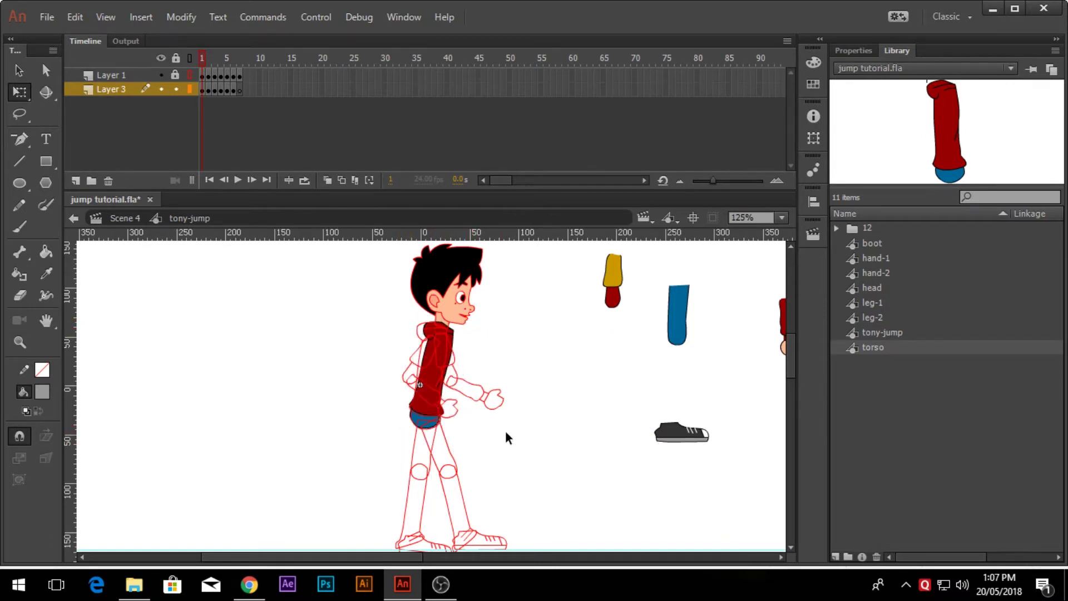
{"action": "key", "text": "ctrl+equal"}
{"action": "scroll", "coordinate": [452, 371], "scroll_direction": "up", "scroll_amount": 2}
{"action": "mouse_move", "coordinate": [497, 349]}
{"action": "left_mouse_down"}
{"action": "mouse_move", "coordinate": [494, 358]}
{"action": "mouse_move", "coordinate": [497, 350]}
{"action": "left_mouse_up"}
{"action": "left_click", "coordinate": [559, 377]}
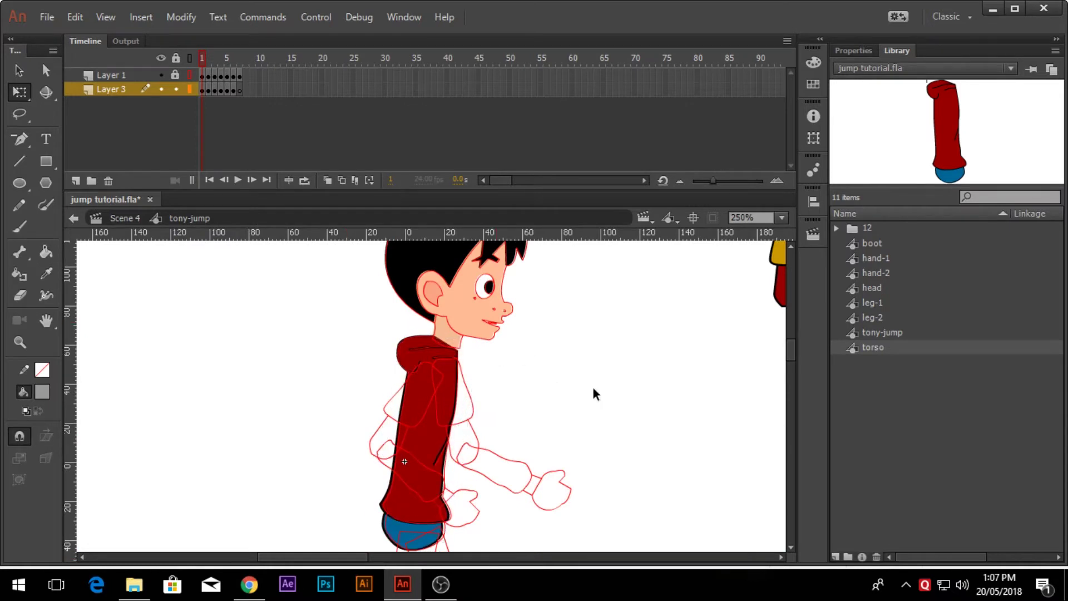
Rotate the hand-1 upper arm and place it behind the torso on the sketched trailing upper arm
{"action": "left_click_drag", "start_coordinate": [779, 287], "coordinate": [533, 432]}
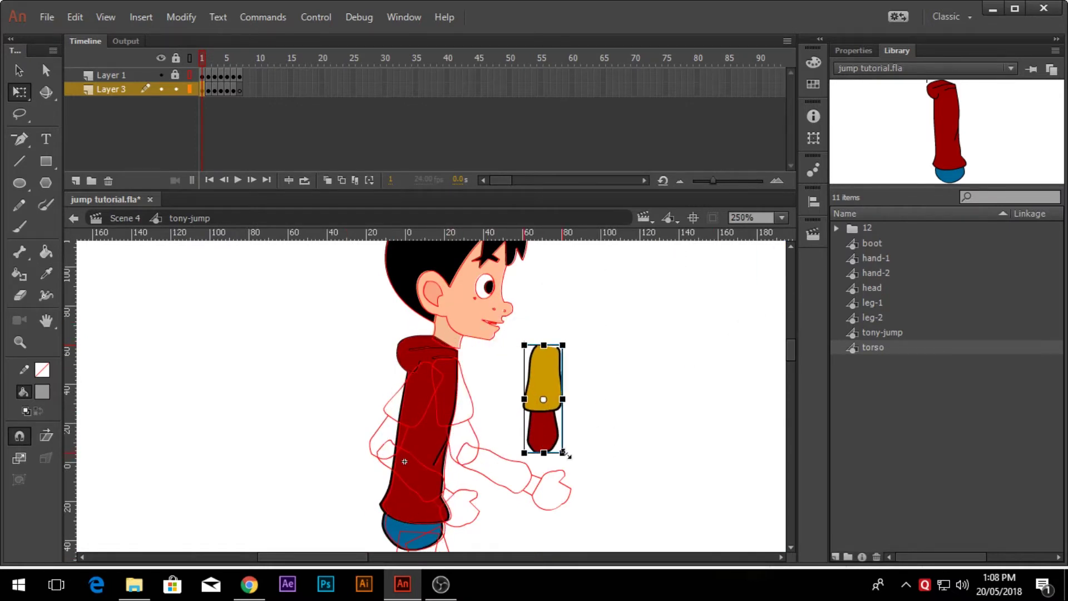
{"action": "left_click_drag", "start_coordinate": [573, 462], "coordinate": [598, 434]}
{"action": "left_click_drag", "start_coordinate": [541, 396], "coordinate": [419, 448]}
{"action": "left_click", "coordinate": [564, 400]}
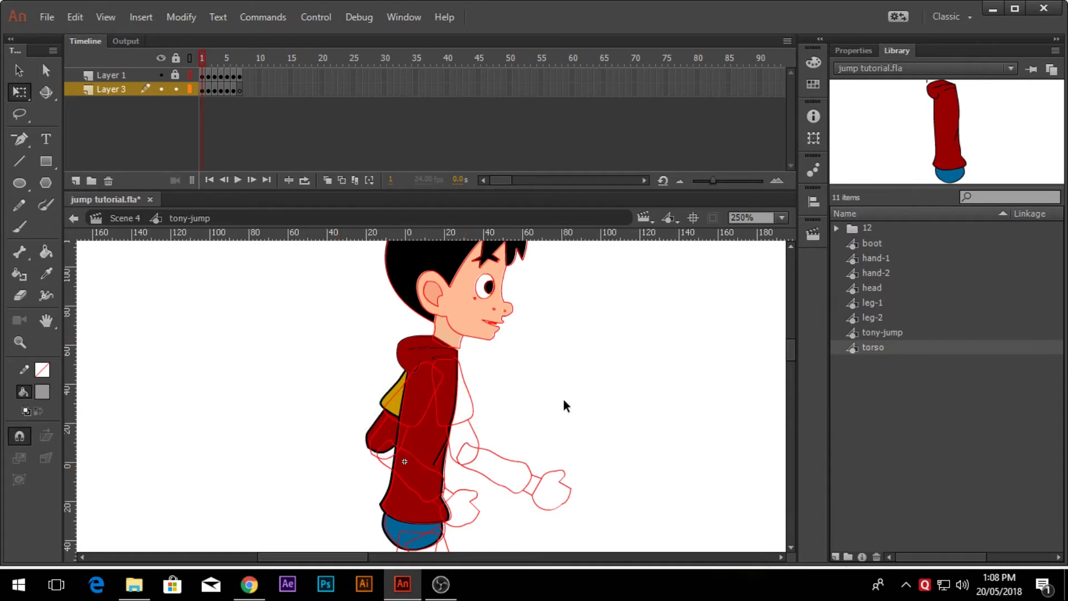
{"action": "left_click", "coordinate": [395, 393]}
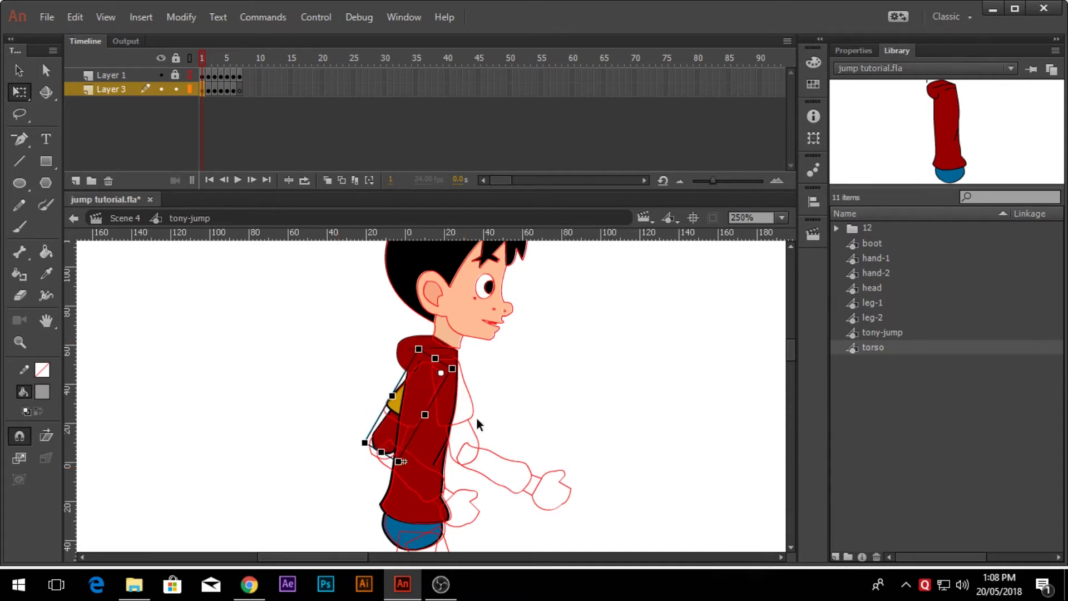
{"action": "left_click", "coordinate": [582, 486]}
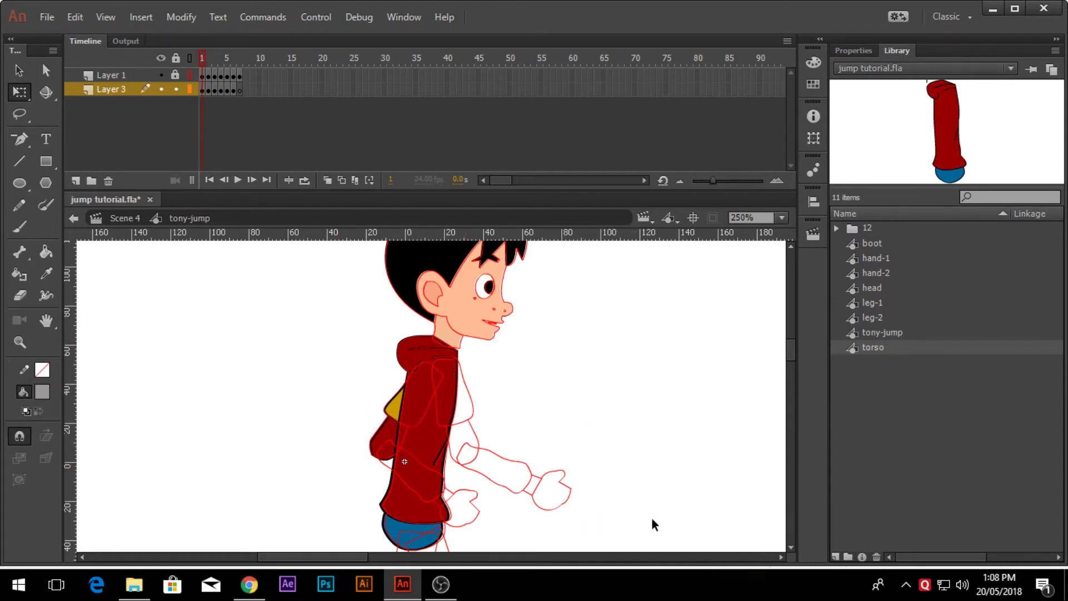
Duplicate the upper arm and rotate and align the copy with the sketched leading upper arm
{"action": "mouse_move", "coordinate": [362, 557]}
{"action": "left_mouse_down"}
{"action": "mouse_move", "coordinate": [437, 545]}
{"action": "mouse_move", "coordinate": [358, 541]}
{"action": "mouse_move", "coordinate": [368, 539]}
{"action": "left_mouse_up"}
{"action": "left_click_drag", "start_coordinate": [339, 422], "coordinate": [451, 408]}
{"action": "left_click_drag", "start_coordinate": [497, 427], "coordinate": [459, 473]}
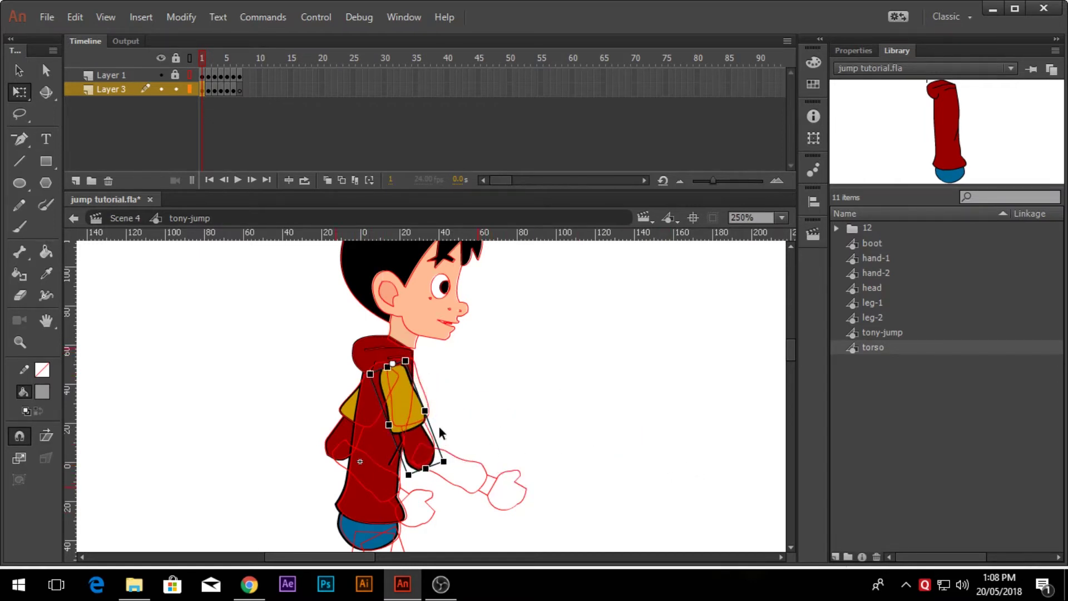
{"action": "key", "text": "ctrl+equal"}
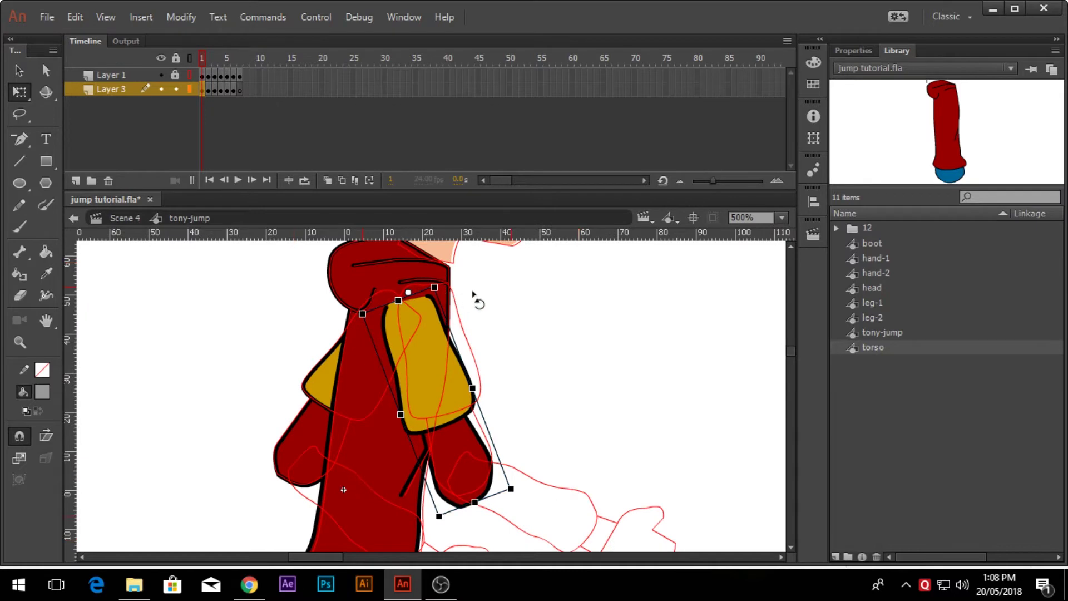
{"action": "left_click_drag", "start_coordinate": [527, 506], "coordinate": [509, 513]}
{"action": "left_click_drag", "start_coordinate": [447, 447], "coordinate": [464, 428]}
{"action": "key", "text": "Left"}
{"action": "key", "text": "Left"}
{"action": "left_click", "coordinate": [610, 407]}
Bring the hand-2 forearm closer to the figure and rotate it to the slope of the sketched leading forearm
{"action": "key", "text": "ctrl+minus"}
{"action": "key", "text": "ctrl+minus"}
{"action": "left_click_drag", "start_coordinate": [778, 362], "coordinate": [513, 475]}
{"action": "key", "text": "ctrl+equal"}
{"action": "key", "text": "ctrl+equal"}
{"action": "scroll", "coordinate": [434, 428], "scroll_direction": "up", "scroll_amount": 2}
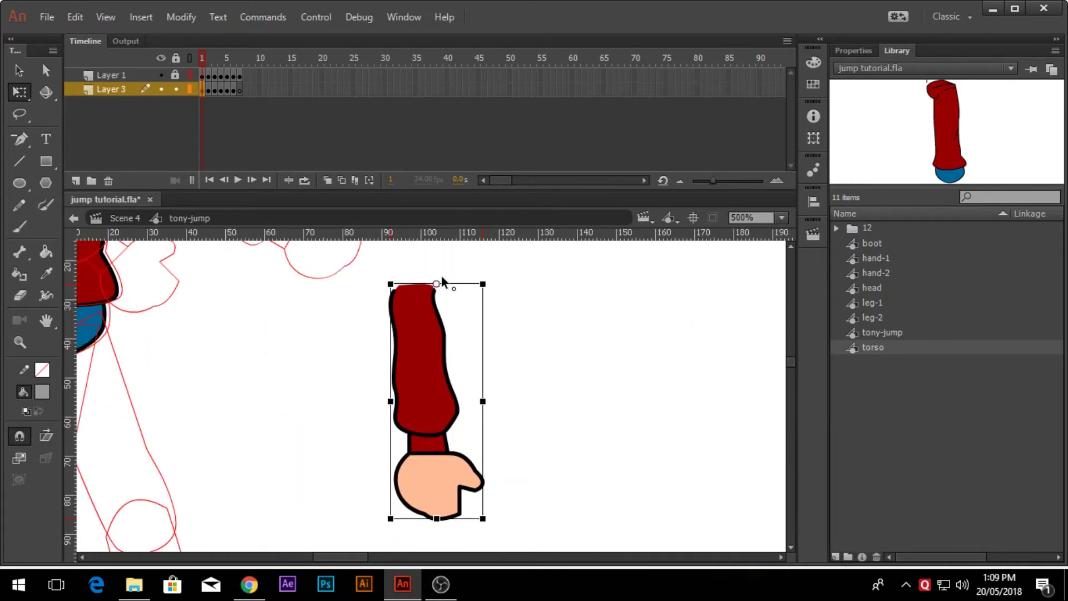
{"action": "left_click_drag", "start_coordinate": [492, 531], "coordinate": [664, 390]}
Duplicate the rotated forearm and align the copy with the elbow and hand of the sketched leading arm
{"action": "scroll", "coordinate": [257, 484], "scroll_direction": "up", "scroll_amount": 4}
{"action": "left_click_drag", "start_coordinate": [508, 365], "coordinate": [234, 392]}
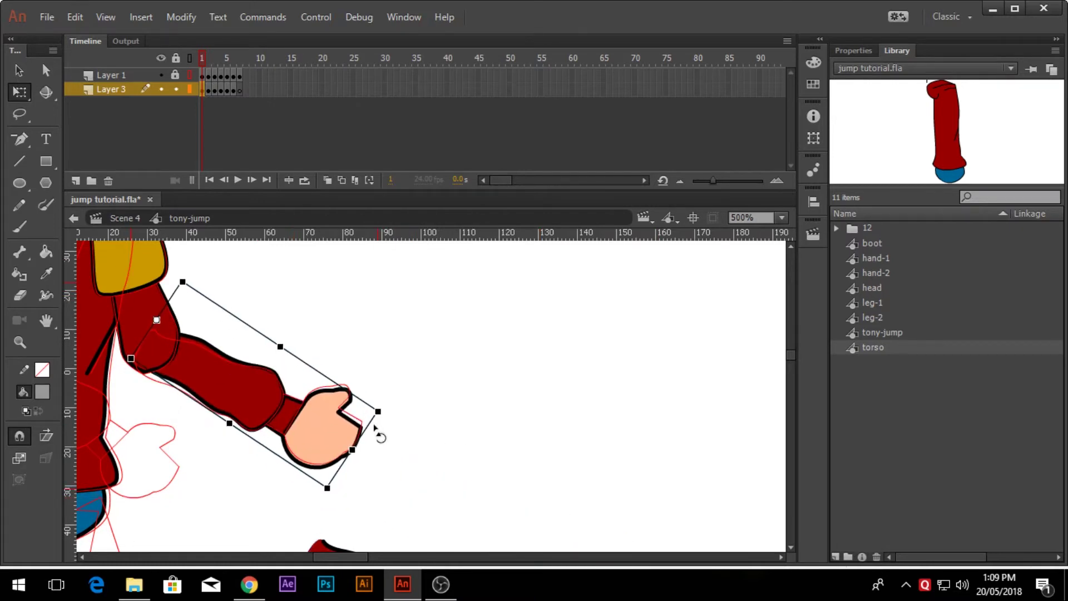
{"action": "key", "text": "Up"}
{"action": "key", "text": "Left"}
{"action": "key", "text": "Left"}
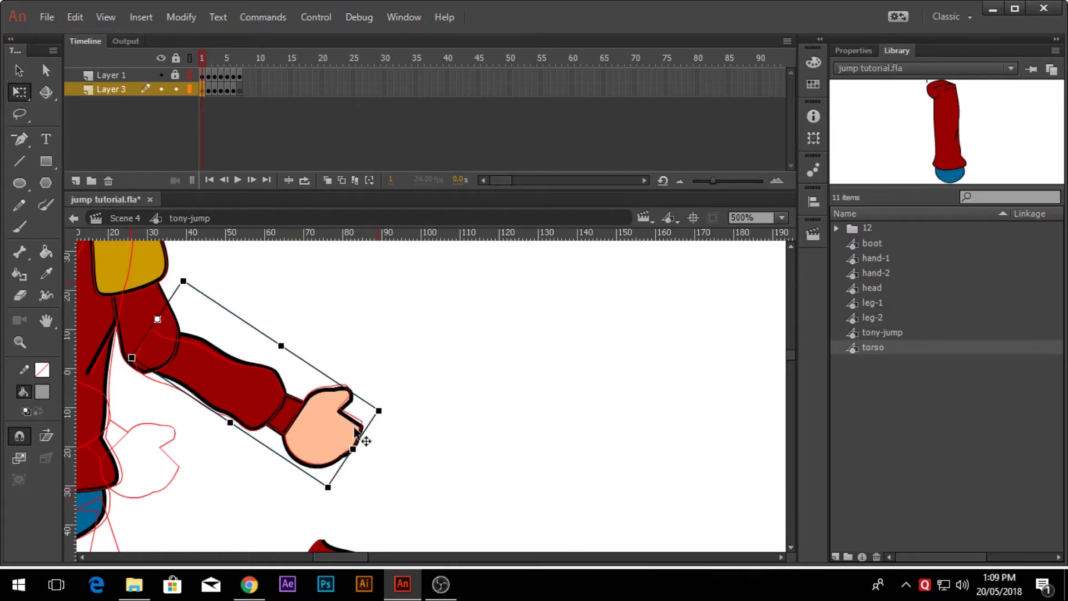
{"action": "key", "text": "Up"}
Place the remaining forearm over the sketched trailing forearm and rotate it to fit
{"action": "scroll", "coordinate": [405, 447], "scroll_direction": "down", "scroll_amount": 2}
{"action": "key", "text": "ctrl+minus"}
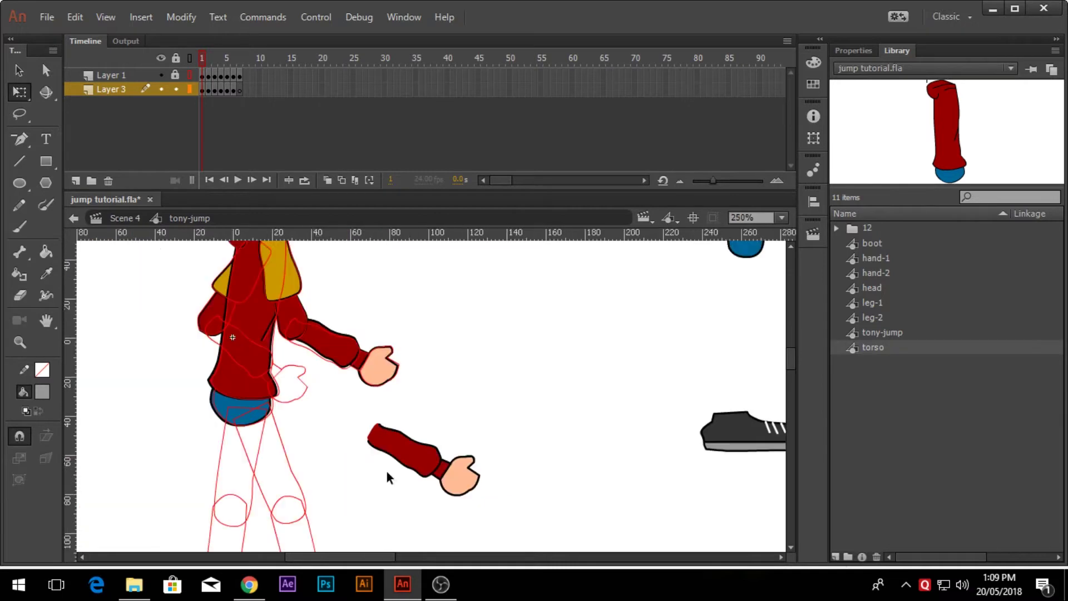
{"action": "left_click_drag", "start_coordinate": [408, 455], "coordinate": [255, 350]}
{"action": "left_click_drag", "start_coordinate": [333, 373], "coordinate": [326, 393]}
{"action": "left_click", "coordinate": [418, 467]}
Place the leg-1 thigh at the hip and rotate it to match the sketched trailing thigh
{"action": "key", "text": "ctrl+minus"}
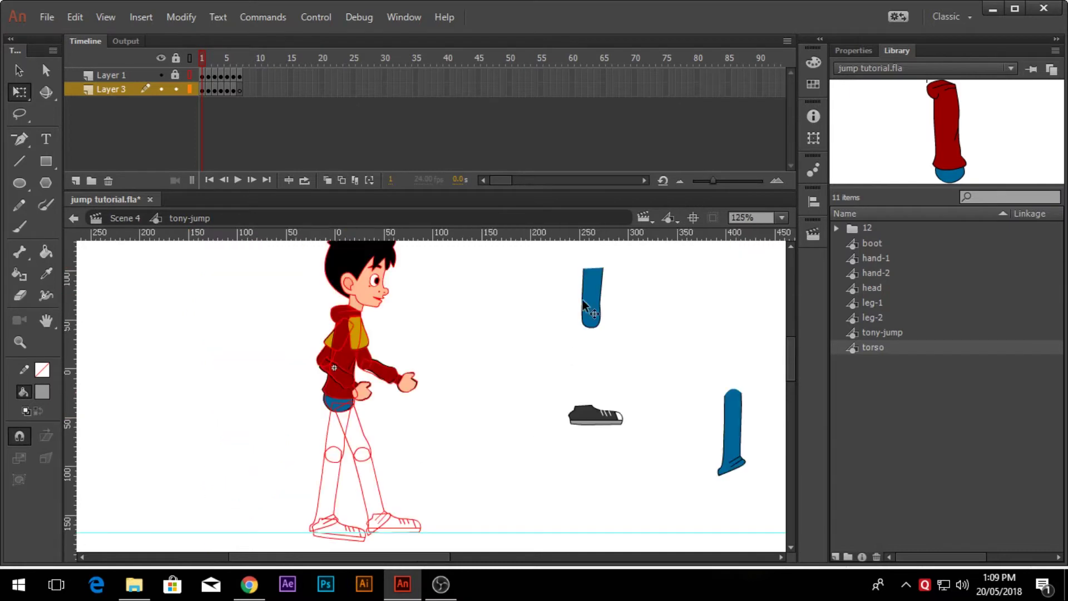
{"action": "left_click_drag", "start_coordinate": [595, 303], "coordinate": [338, 438]}
{"action": "key", "text": "ctrl+equal"}
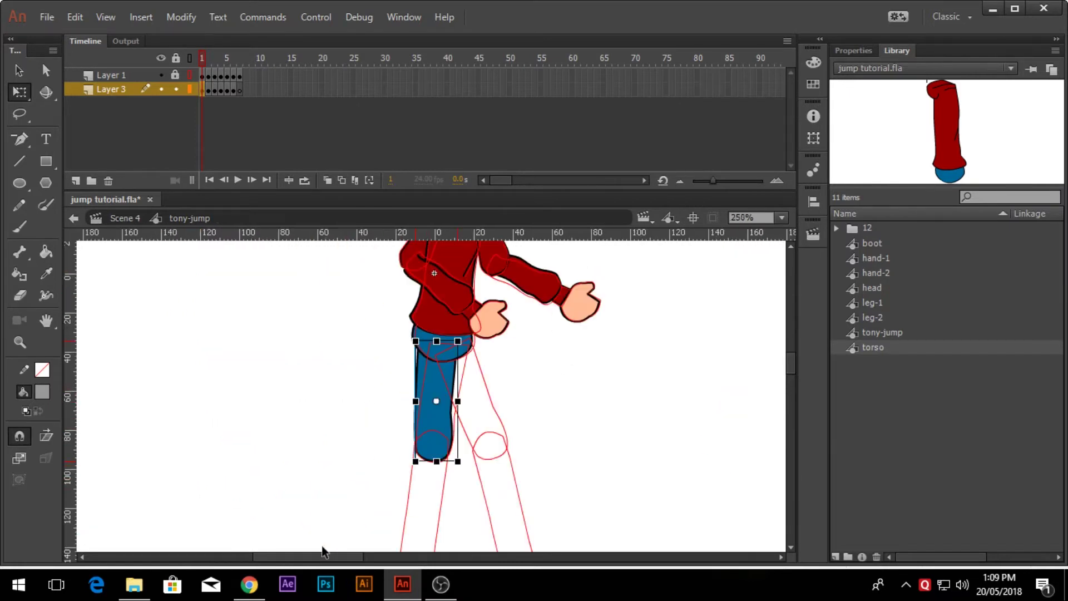
{"action": "left_click_drag", "start_coordinate": [438, 410], "coordinate": [454, 418]}
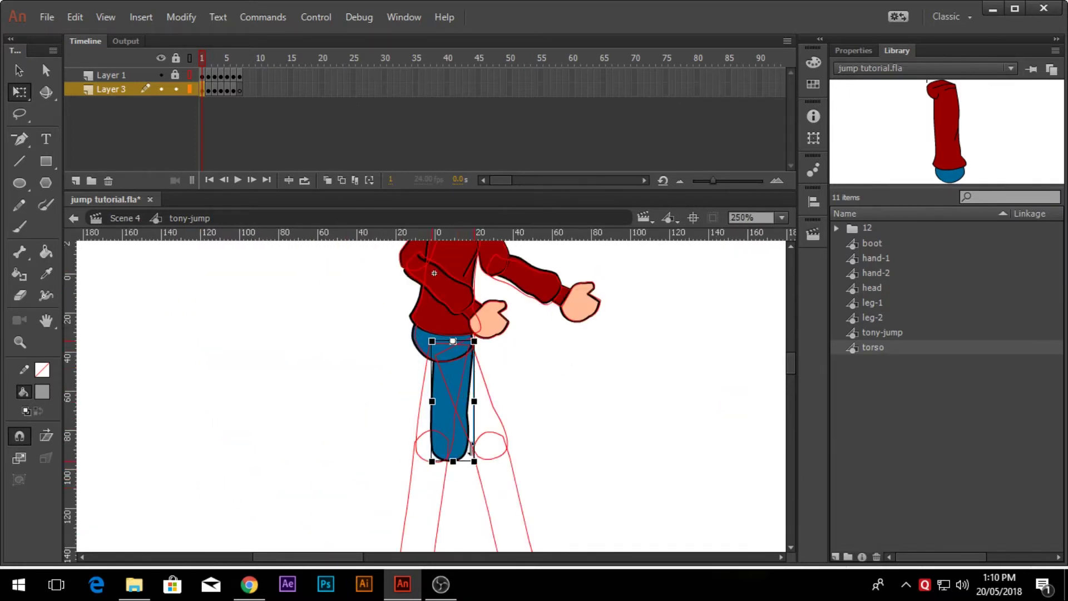
{"action": "left_click_drag", "start_coordinate": [483, 471], "coordinate": [467, 478]}
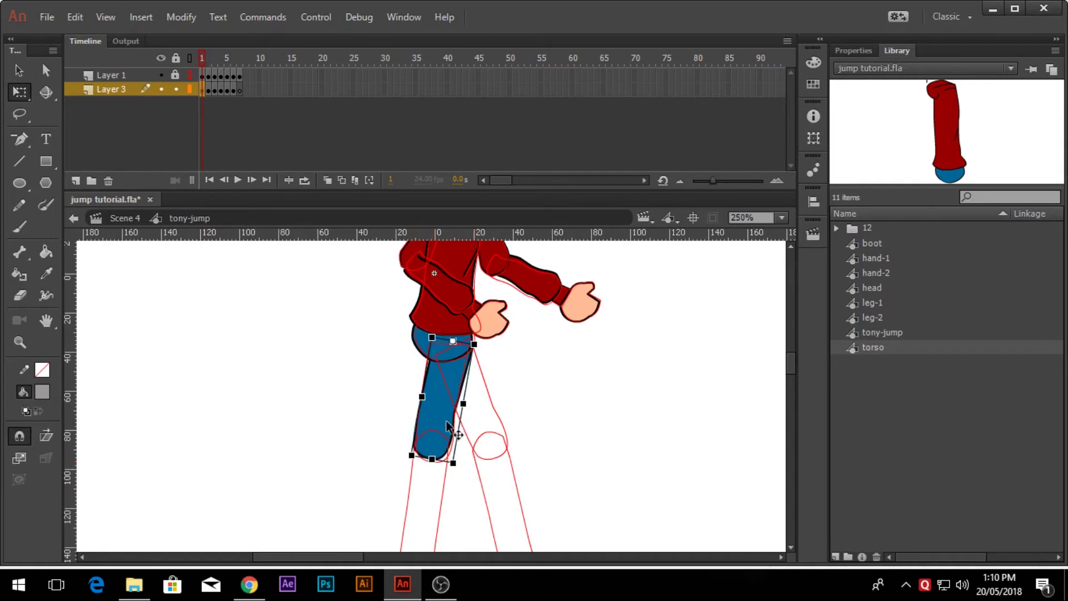
{"action": "left_click", "coordinate": [564, 430]}
Duplicate the thigh, then rotate and nudge the copy to match the sketched leading thigh
{"action": "left_click_drag", "start_coordinate": [438, 402], "coordinate": [550, 410]}
{"action": "left_click_drag", "start_coordinate": [569, 478], "coordinate": [509, 393]}
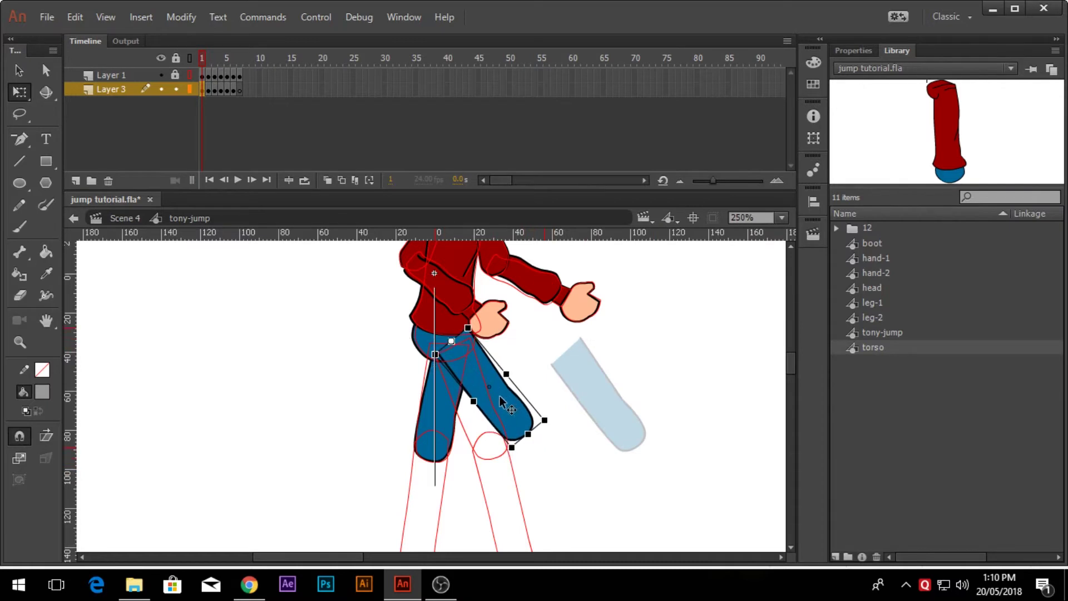
{"action": "left_click_drag", "start_coordinate": [558, 428], "coordinate": [536, 457]}
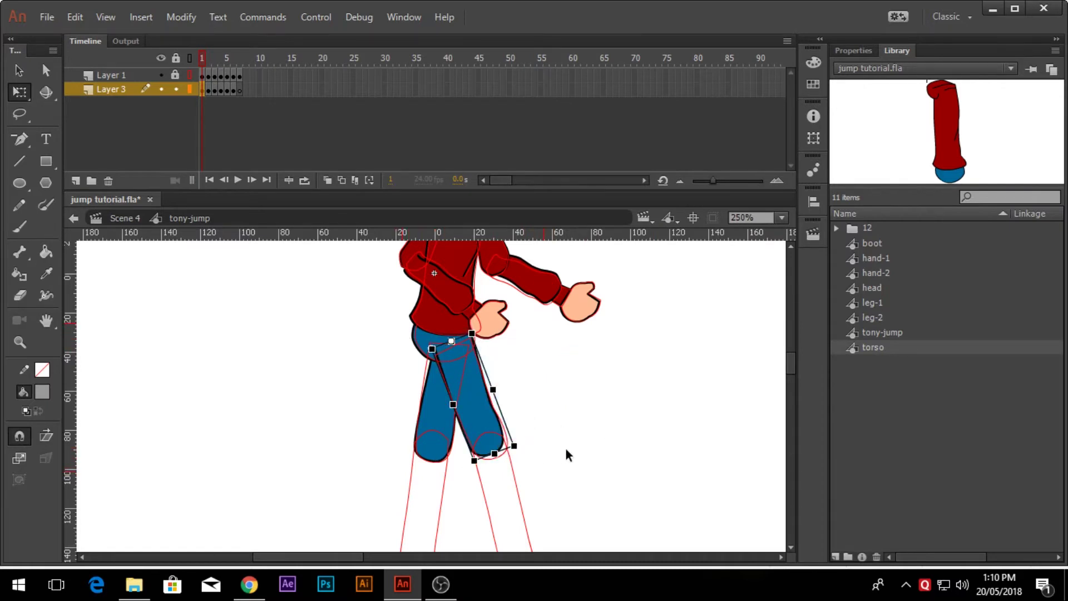
{"action": "key", "text": "Down"}
{"action": "key", "text": "Down"}
{"action": "key", "text": "Down"}
{"action": "key", "text": "Down"}
{"action": "key", "text": "Down"}
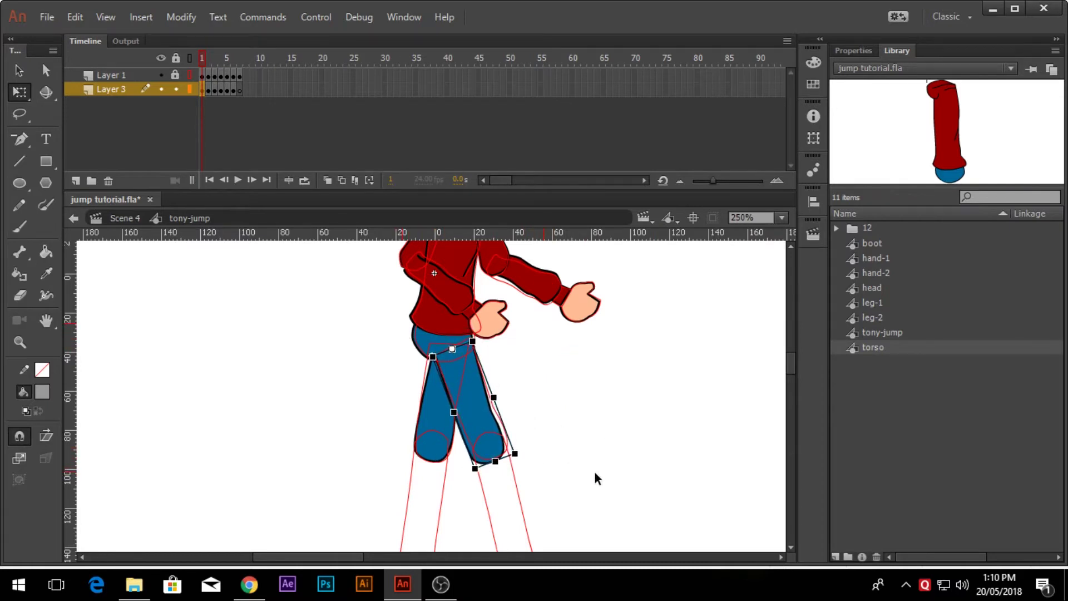
{"action": "left_click_drag", "start_coordinate": [534, 459], "coordinate": [528, 455]}
{"action": "left_click", "coordinate": [559, 445]}
Move the leg-2 lower leg over to the sketched trailing shin
{"action": "scroll", "coordinate": [558, 445], "scroll_direction": "down", "scroll_amount": 2}
{"action": "scroll", "coordinate": [579, 437], "scroll_direction": "up", "scroll_amount": 2}
{"action": "scroll", "coordinate": [589, 437], "scroll_direction": "down", "scroll_amount": 1}
{"action": "key", "text": "ctrl+minus"}
{"action": "key", "text": "ctrl+minus"}
{"action": "key", "text": "ctrl+minus"}
{"action": "left_click", "coordinate": [525, 441], "text": "ctrl"}
{"action": "left_click", "coordinate": [428, 444], "text": "ctrl"}
{"action": "scroll", "coordinate": [395, 506], "scroll_direction": "up", "scroll_amount": 3}
{"action": "left_click_drag", "start_coordinate": [452, 557], "coordinate": [376, 555]}
{"action": "left_click_drag", "start_coordinate": [675, 361], "coordinate": [272, 419]}
Align the trailing lower leg with the knee and rotate it to match the sketched shin
{"action": "key", "text": "ctrl+equal"}
{"action": "key", "text": "ctrl+equal"}
{"action": "scroll", "coordinate": [509, 523], "scroll_direction": "up", "scroll_amount": 1}
{"action": "scroll", "coordinate": [446, 484], "scroll_direction": "down", "scroll_amount": 2}
{"action": "scroll", "coordinate": [431, 481], "scroll_direction": "up", "scroll_amount": 1}
{"action": "scroll", "coordinate": [430, 478], "scroll_direction": "down", "scroll_amount": 1}
{"action": "left_click_drag", "start_coordinate": [419, 374], "coordinate": [407, 472]}
{"action": "scroll", "coordinate": [425, 444], "scroll_direction": "down", "scroll_amount": 1}
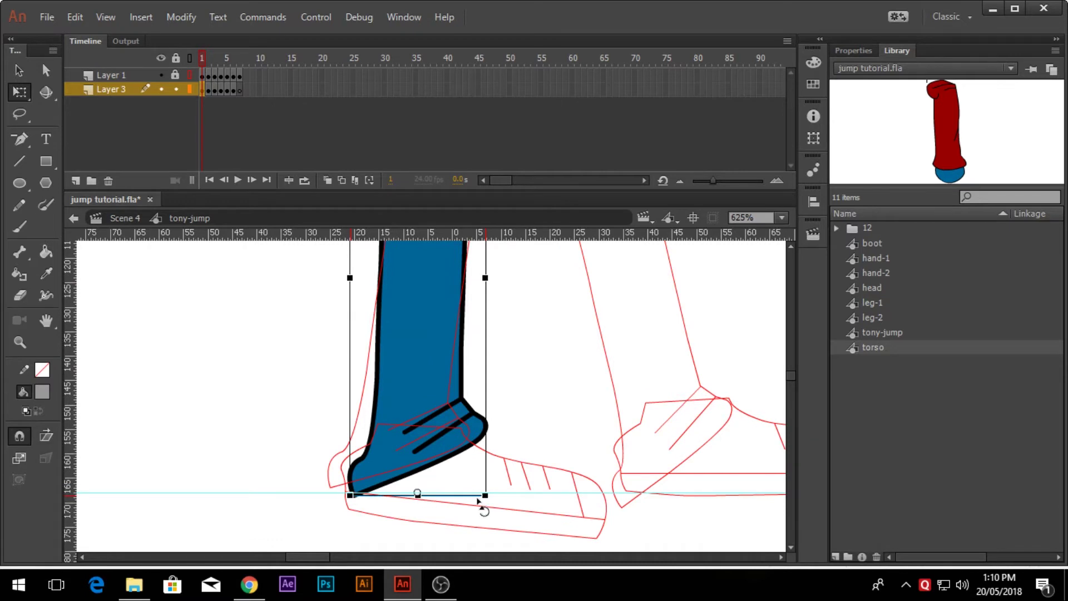
{"action": "mouse_move", "coordinate": [498, 507]}
{"action": "left_mouse_down"}
{"action": "mouse_move", "coordinate": [501, 520]}
{"action": "mouse_move", "coordinate": [467, 522]}
{"action": "mouse_move", "coordinate": [481, 513]}
{"action": "left_mouse_up"}
{"action": "scroll", "coordinate": [519, 479], "scroll_direction": "up", "scroll_amount": 3}
{"action": "key", "text": "Left"}
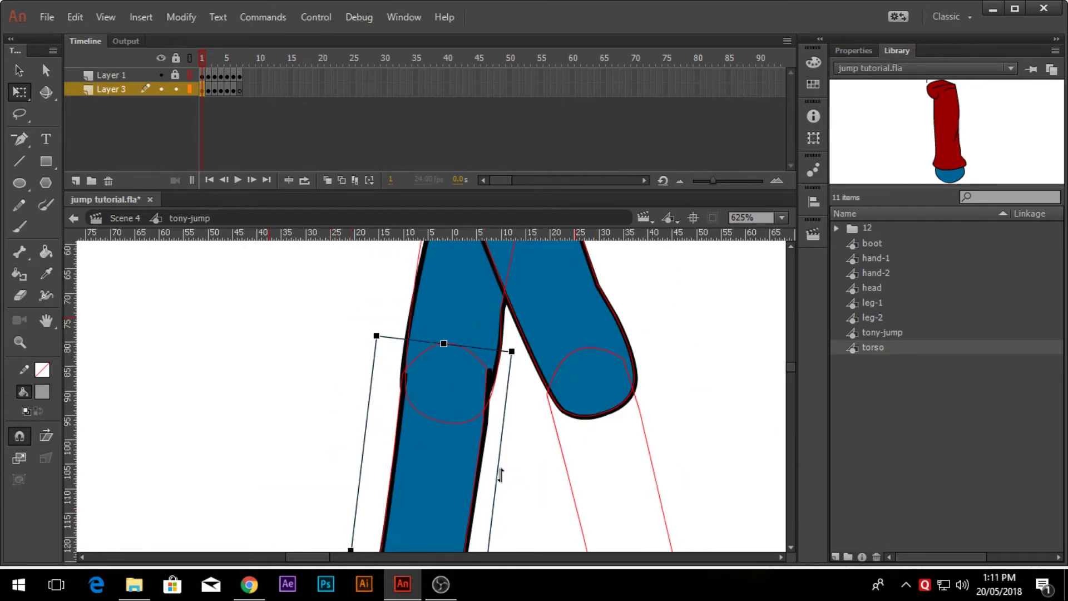
{"action": "left_click", "coordinate": [534, 471]}
Duplicate the lower leg onto the sketched leading shin and tilt the copy forward
{"action": "scroll", "coordinate": [538, 470], "scroll_direction": "down", "scroll_amount": 1}
{"action": "scroll", "coordinate": [479, 443], "scroll_direction": "down", "scroll_amount": 5}
{"action": "key", "text": "ctrl+minus"}
{"action": "key", "text": "ctrl+minus"}
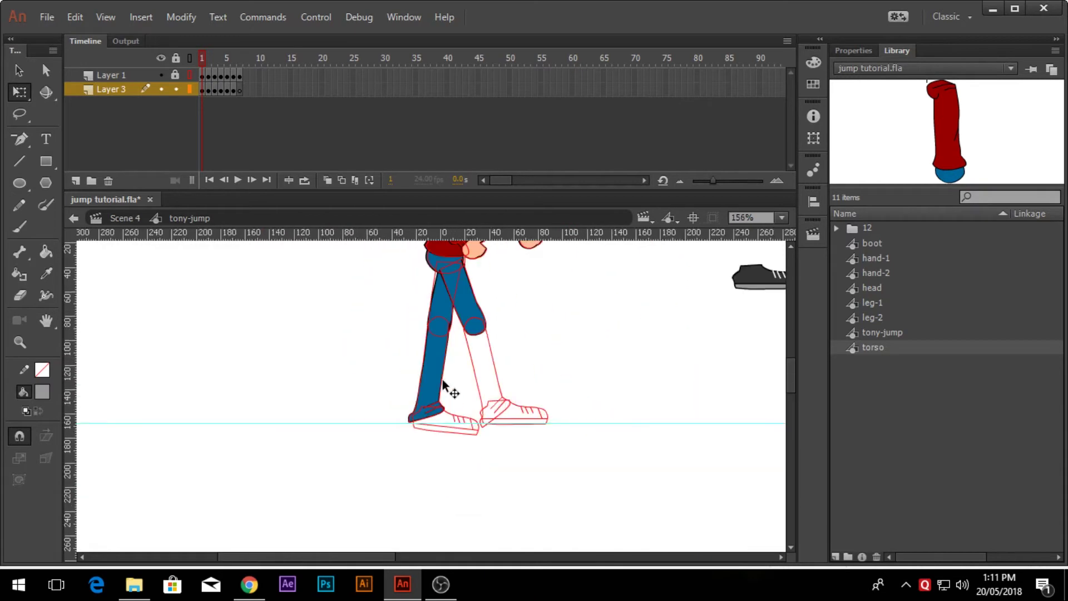
{"action": "left_click_drag", "start_coordinate": [436, 384], "coordinate": [499, 383], "text": "alt"}
{"action": "left_click_drag", "start_coordinate": [516, 433], "coordinate": [533, 430]}
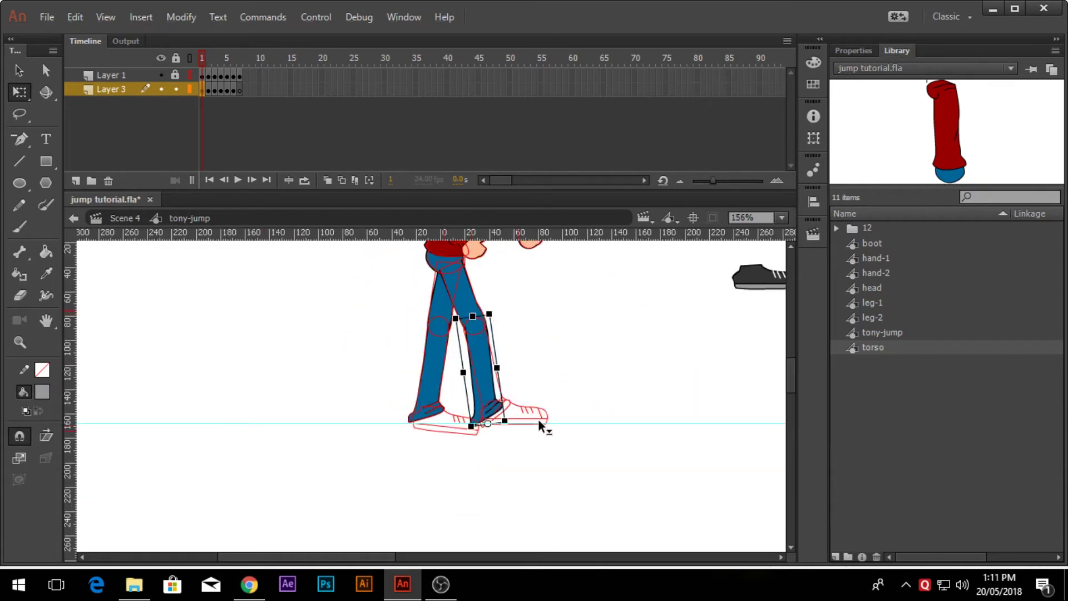
Align the duplicated lower leg with the leading knee and fine-tune its rotation to the sketched shin
{"action": "key", "text": "ctrl+equal"}
{"action": "left_click_drag", "start_coordinate": [499, 513], "coordinate": [496, 498]}
{"action": "left_click_drag", "start_coordinate": [405, 419], "coordinate": [450, 405]}
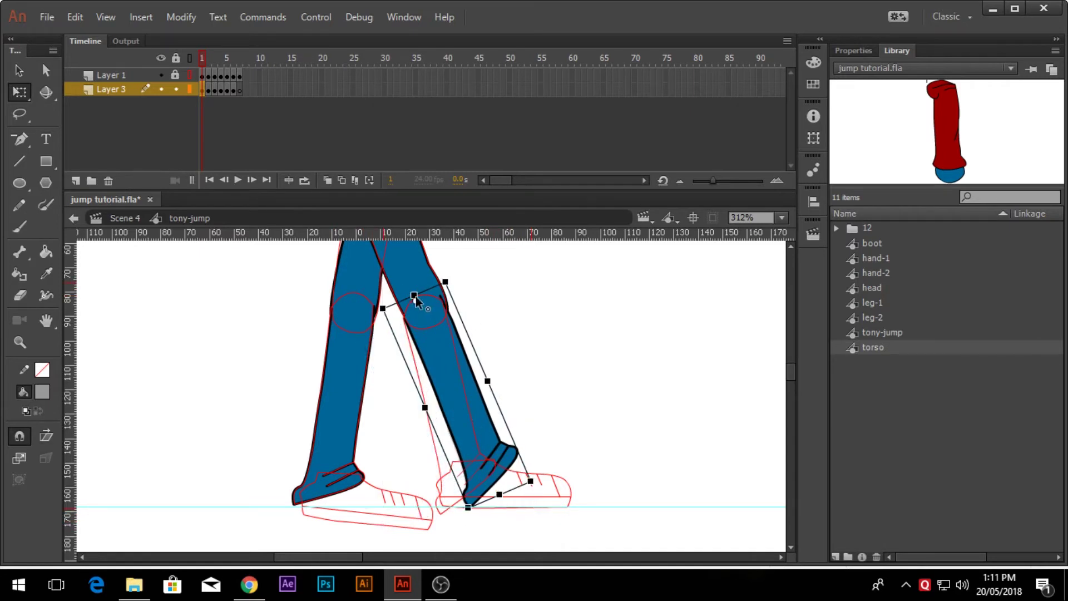
{"action": "left_click_drag", "start_coordinate": [534, 493], "coordinate": [512, 508]}
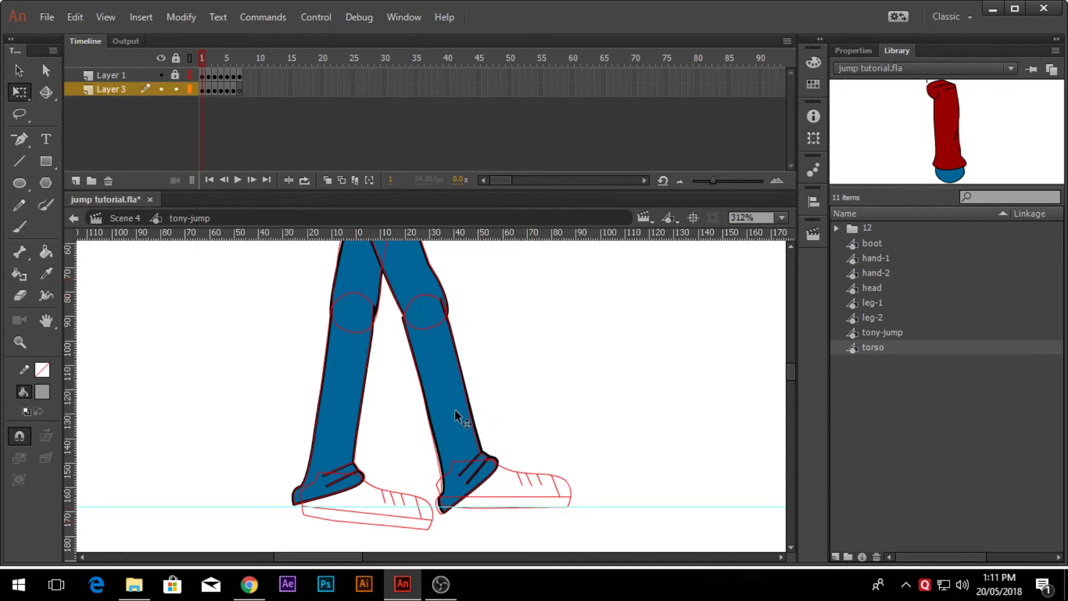
{"action": "left_click", "coordinate": [577, 421]}
Place the boot on the sketched leading foot, behind the trouser cuff
{"action": "left_click_drag", "start_coordinate": [345, 558], "coordinate": [394, 558]}
{"action": "key", "text": "ctrl+minus"}
{"action": "left_click_drag", "start_coordinate": [523, 309], "coordinate": [273, 437]}
{"action": "key", "text": "ctrl+equal"}
{"action": "left_click_drag", "start_coordinate": [370, 558], "coordinate": [346, 560]}
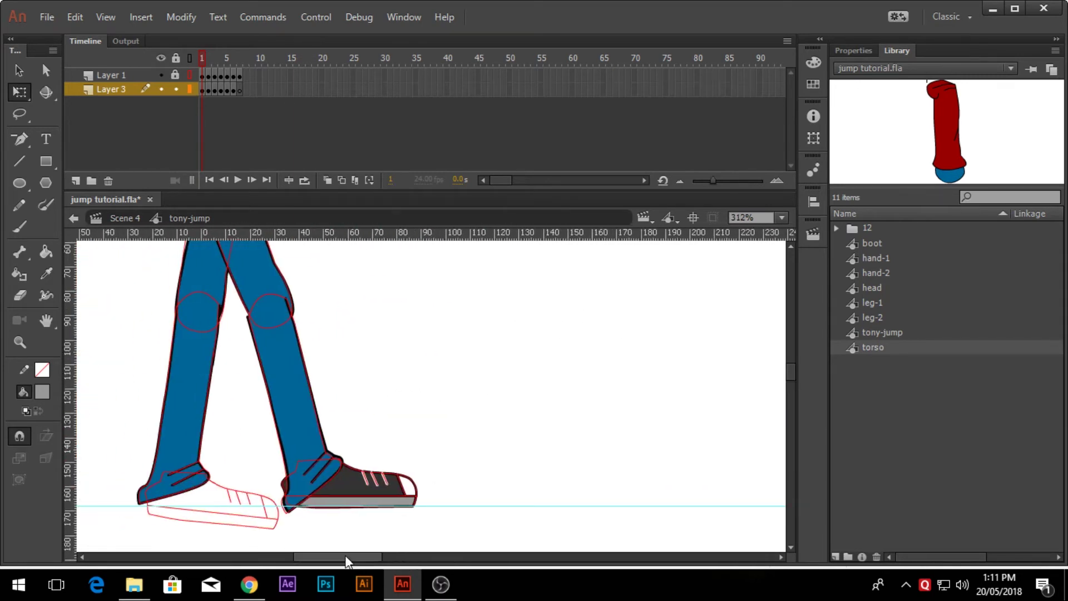
Duplicate the boot onto the sketched trailing foot and tilt the copy to match the sketch
{"action": "key", "text": "ctrl+equal"}
{"action": "left_click", "coordinate": [337, 488]}
{"action": "left_click", "coordinate": [499, 472]}
{"action": "key", "text": "ctrl+minus"}
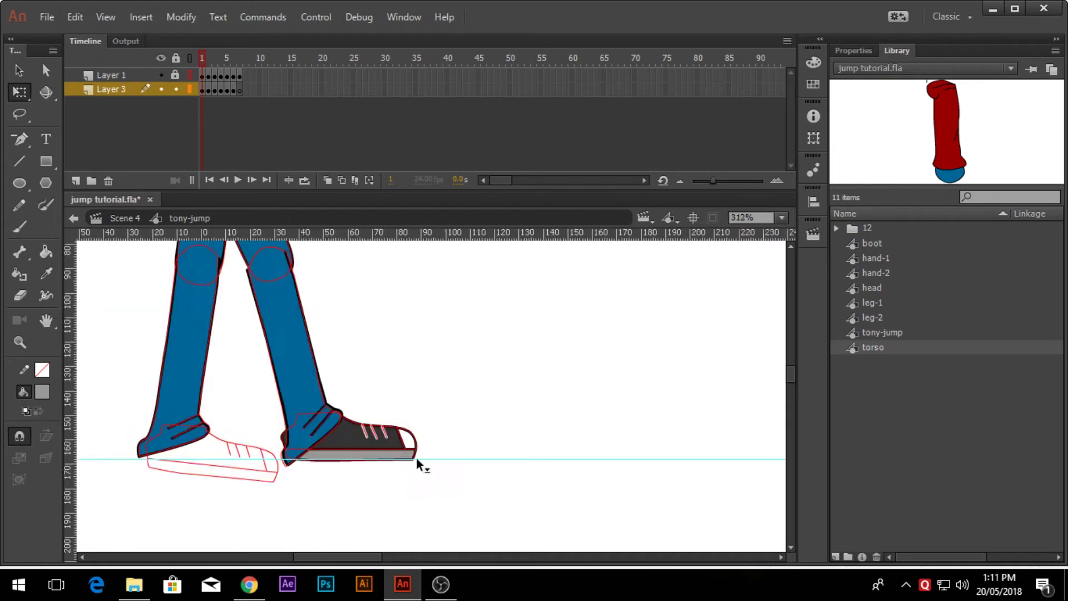
{"action": "left_click_drag", "start_coordinate": [359, 450], "coordinate": [225, 450]}
{"action": "left_click_drag", "start_coordinate": [289, 487], "coordinate": [284, 497]}
{"action": "left_click", "coordinate": [327, 499]}
{"action": "key", "text": "ctrl+minus"}
{"action": "key", "text": "ctrl+minus"}
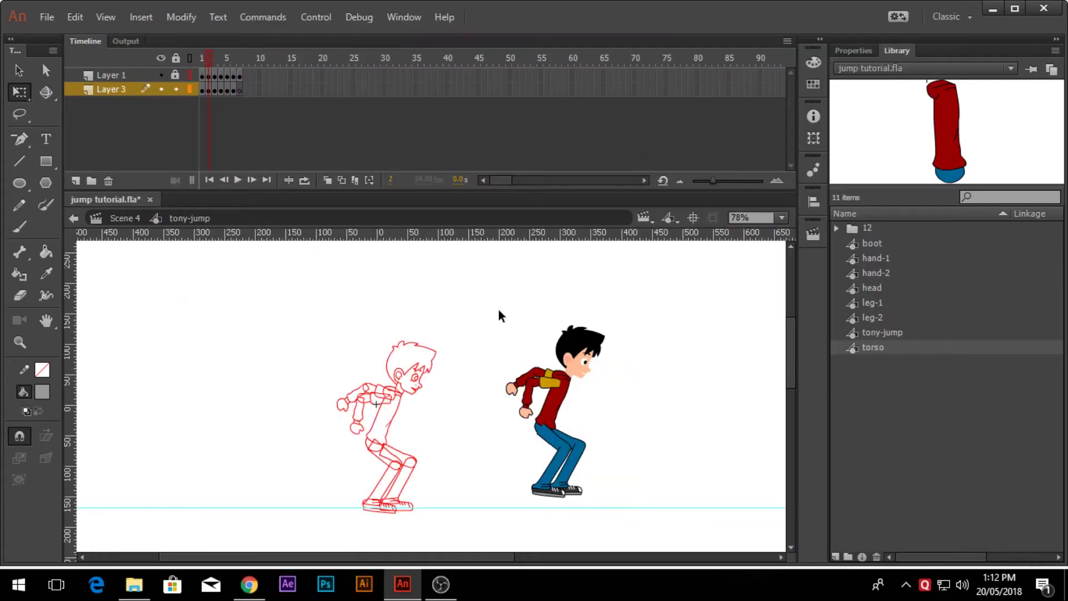
Move the assembled crouching figure onto its sketch in frame 2 and the assembled mid-air figure onto its sketch in frame 4
{"action": "left_click_drag", "start_coordinate": [513, 306], "coordinate": [608, 498]}
{"action": "left_click_drag", "start_coordinate": [536, 399], "coordinate": [379, 410]}
{"action": "left_click", "coordinate": [579, 435]}
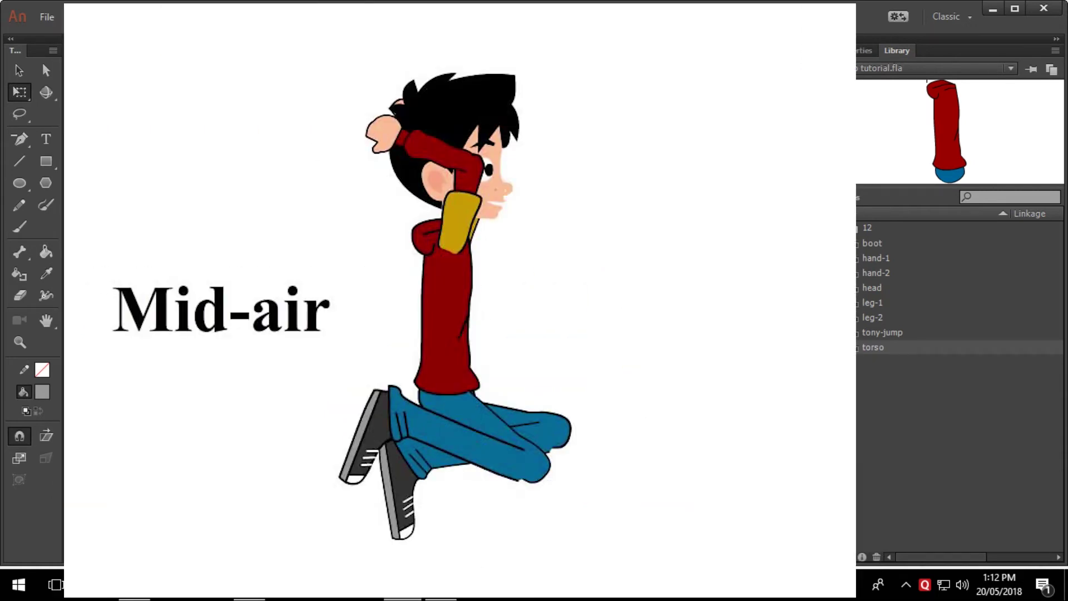
{"action": "left_click_drag", "start_coordinate": [590, 384], "coordinate": [469, 365]}
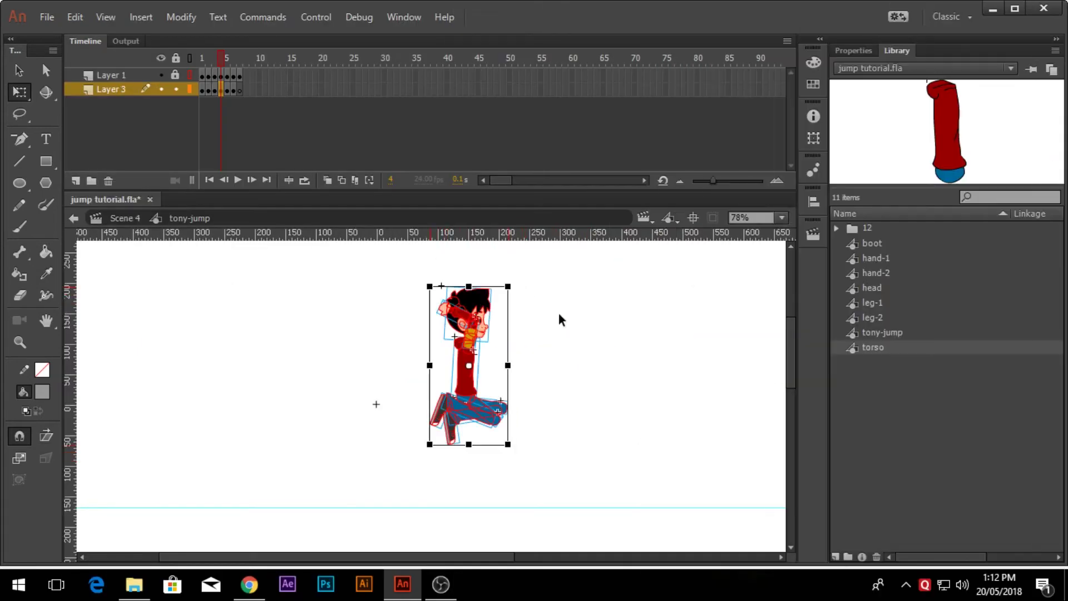
{"action": "left_click", "coordinate": [659, 327]}
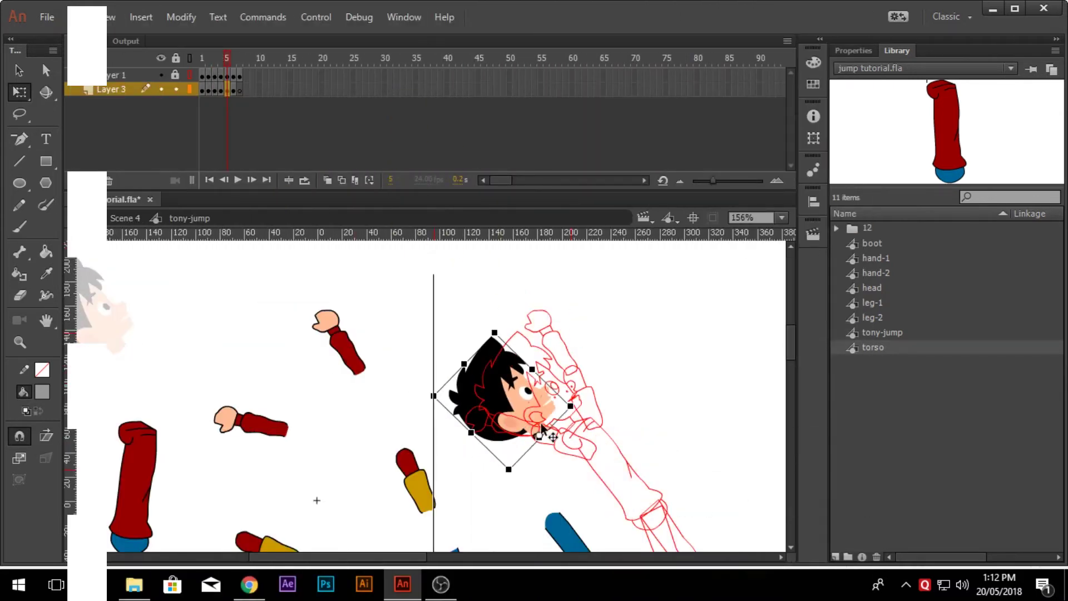
Place the forearm and the yellow-sleeved upper arm on the sketched raised arm in frame 5
{"action": "left_click_drag", "start_coordinate": [332, 341], "coordinate": [542, 340]}
{"action": "left_click_drag", "start_coordinate": [439, 473], "coordinate": [614, 391]}
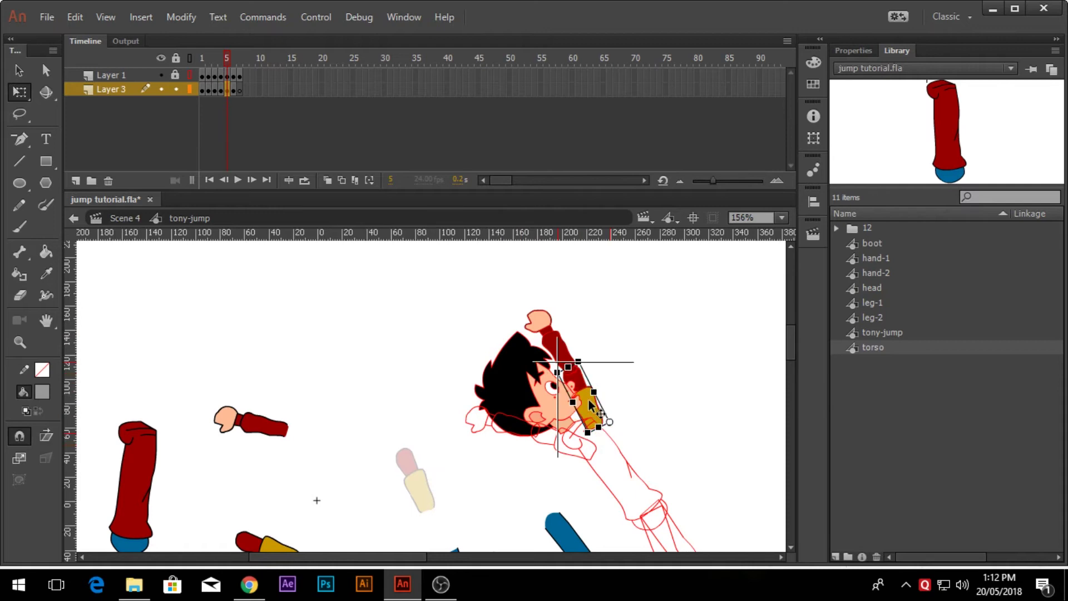
Move the torso onto the backward-leaning sketch in frame 5 and fine-tune its rotation and position
{"action": "scroll", "coordinate": [390, 400], "scroll_direction": "down", "scroll_amount": 3}
{"action": "left_click", "coordinate": [147, 407]}
{"action": "left_click_drag", "start_coordinate": [159, 477], "coordinate": [186, 440]}
{"action": "left_click_drag", "start_coordinate": [139, 399], "coordinate": [619, 386]}
{"action": "left_click_drag", "start_coordinate": [700, 410], "coordinate": [699, 400]}
{"action": "key", "text": "ctrl+equal"}
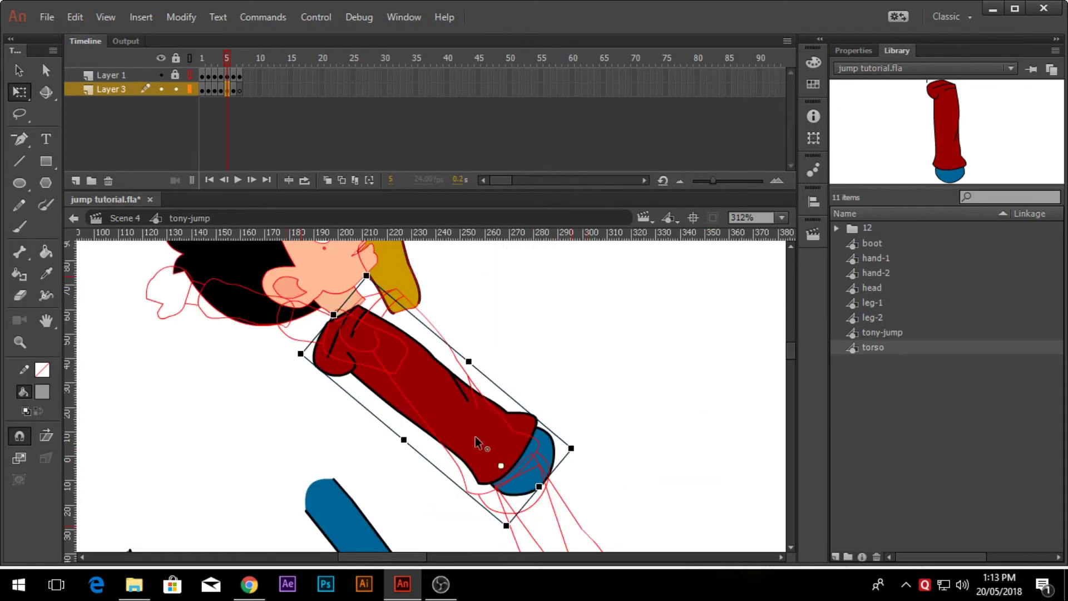
{"action": "left_click_drag", "start_coordinate": [391, 271], "coordinate": [424, 269]}
{"action": "left_click_drag", "start_coordinate": [389, 398], "coordinate": [424, 370]}
{"action": "left_click", "coordinate": [532, 372]}
{"action": "key", "text": "ctrl+minus"}
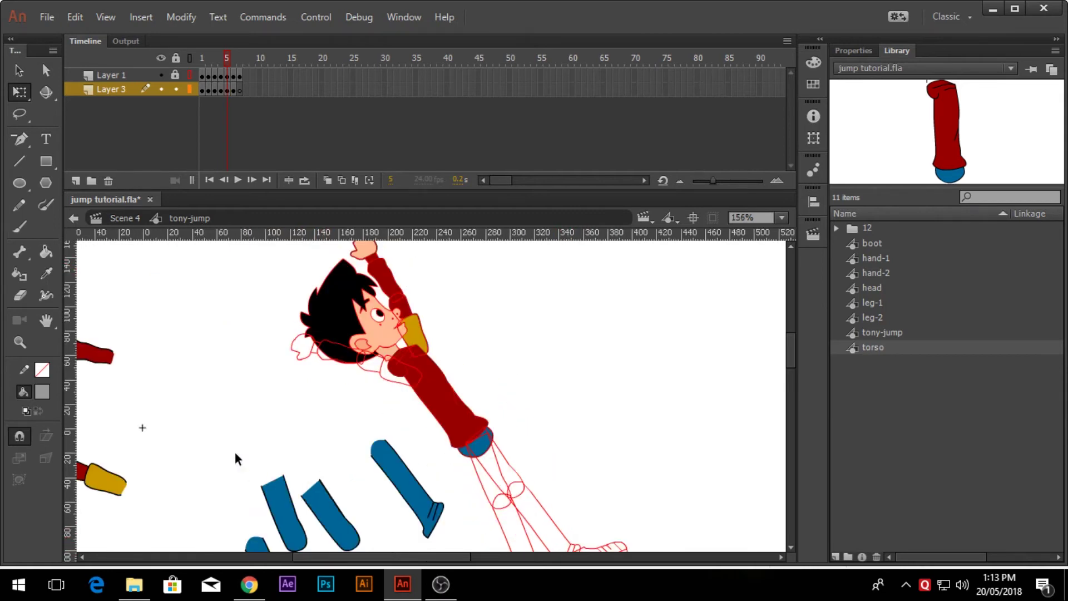
Place the remaining forearm and yellow-sleeved upper arm on the arm sketched behind the head, lining up the shoulder
{"action": "left_click_drag", "start_coordinate": [101, 359], "coordinate": [354, 360]}
{"action": "left_click_drag", "start_coordinate": [118, 490], "coordinate": [418, 388]}
{"action": "key", "text": "ctrl+equal"}
{"action": "key", "text": "ctrl+equal"}
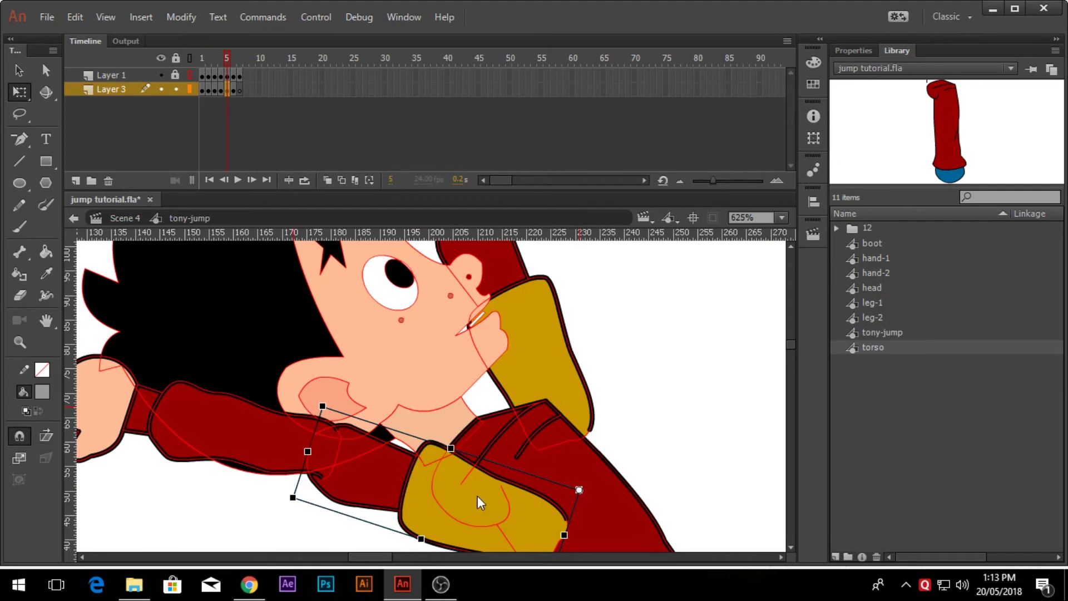
{"action": "scroll", "coordinate": [477, 496], "scroll_direction": "down", "scroll_amount": 3}
{"action": "left_click_drag", "start_coordinate": [470, 452], "coordinate": [469, 457]}
{"action": "left_click", "coordinate": [432, 497]}
Place both thighs on the sketched upper legs below the torso and fine-tune their alignment at the hip
{"action": "key", "text": "ctrl+minus"}
{"action": "key", "text": "ctrl+minus"}
{"action": "key", "text": "ctrl+minus"}
{"action": "scroll", "coordinate": [506, 493], "scroll_direction": "up", "scroll_amount": 3}
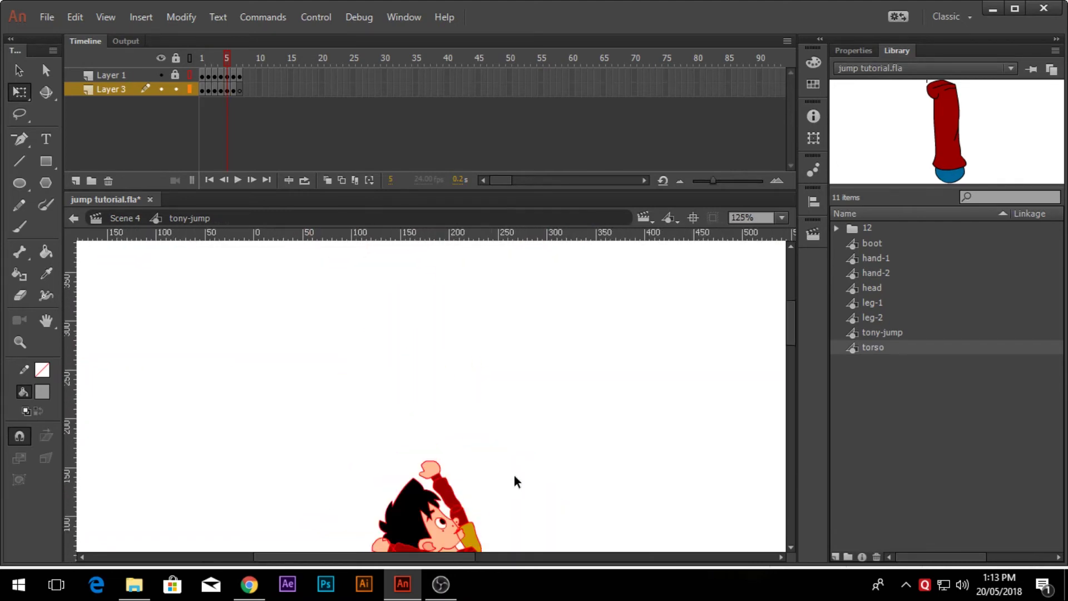
{"action": "scroll", "coordinate": [601, 503], "scroll_direction": "up", "scroll_amount": 3}
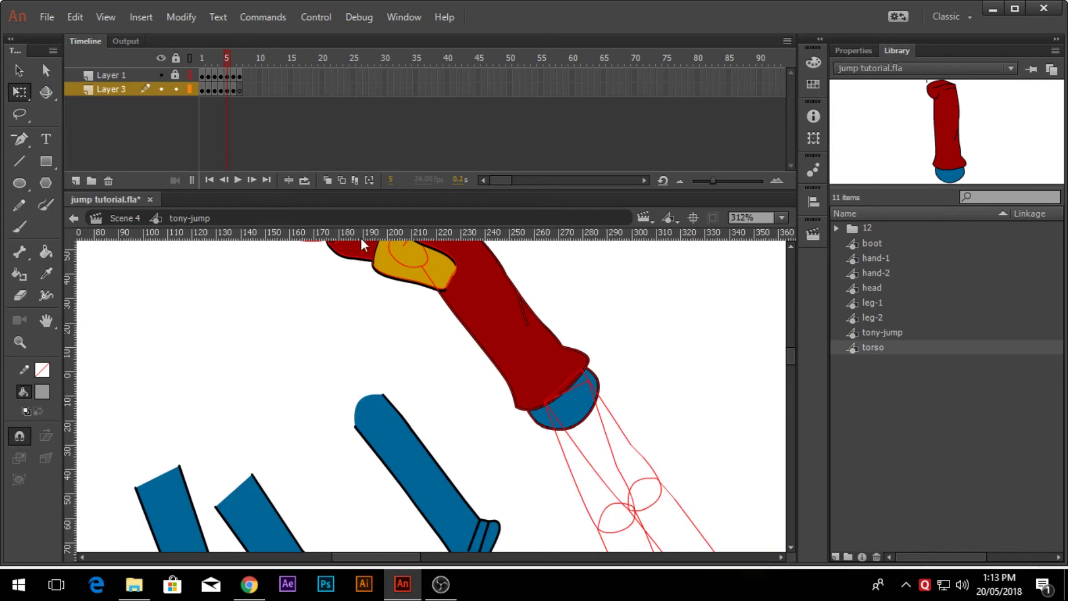
{"action": "left_click_drag", "start_coordinate": [782, 488], "coordinate": [563, 485]}
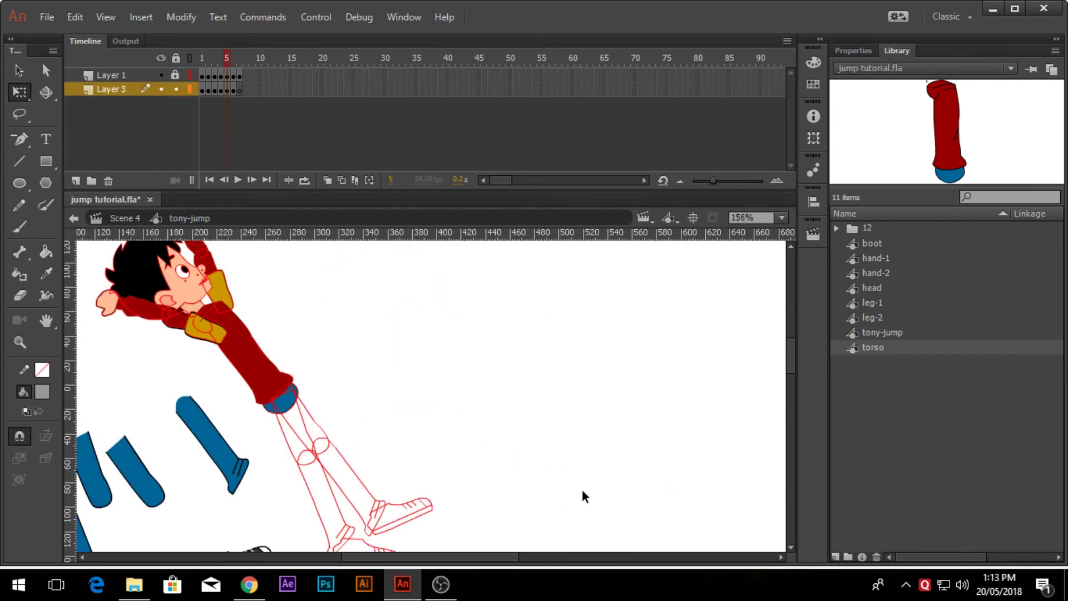
{"action": "left_click_drag", "start_coordinate": [136, 473], "coordinate": [304, 426]}
{"action": "left_click_drag", "start_coordinate": [92, 483], "coordinate": [296, 442]}
{"action": "key", "text": "ctrl+equal"}
{"action": "key", "text": "ctrl+equal"}
{"action": "mouse_move", "coordinate": [415, 430]}
{"action": "left_mouse_down"}
{"action": "mouse_move", "coordinate": [439, 467]}
{"action": "mouse_move", "coordinate": [422, 440]}
{"action": "left_mouse_up"}
Place both lower legs on the sketched shins and both boots on the sketched feet in frame 5
{"action": "key", "text": "ctrl+minus"}
{"action": "left_click_drag", "start_coordinate": [292, 418], "coordinate": [559, 489]}
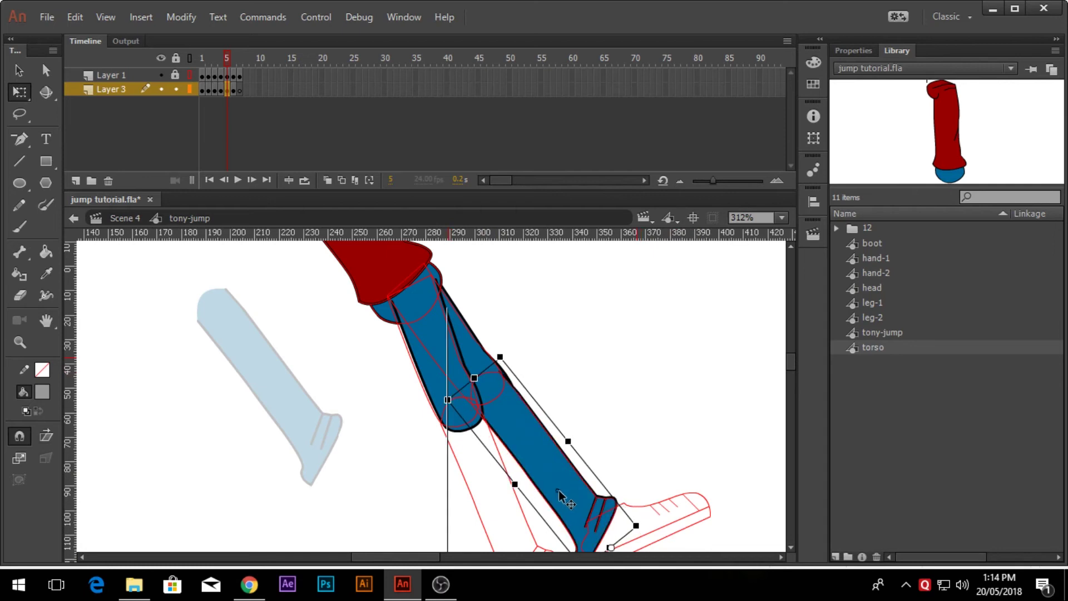
{"action": "key", "text": "ctrl+minus"}
{"action": "left_click_drag", "start_coordinate": [212, 448], "coordinate": [459, 402]}
{"action": "left_click_drag", "start_coordinate": [381, 463], "coordinate": [540, 418]}
{"action": "left_click_drag", "start_coordinate": [320, 482], "coordinate": [489, 439]}
Place the head on the sketched head of the crouched landing pose in frame 6
{"action": "scroll", "coordinate": [595, 482], "scroll_direction": "up", "scroll_amount": 3}
{"action": "key", "text": "ctrl+minus"}
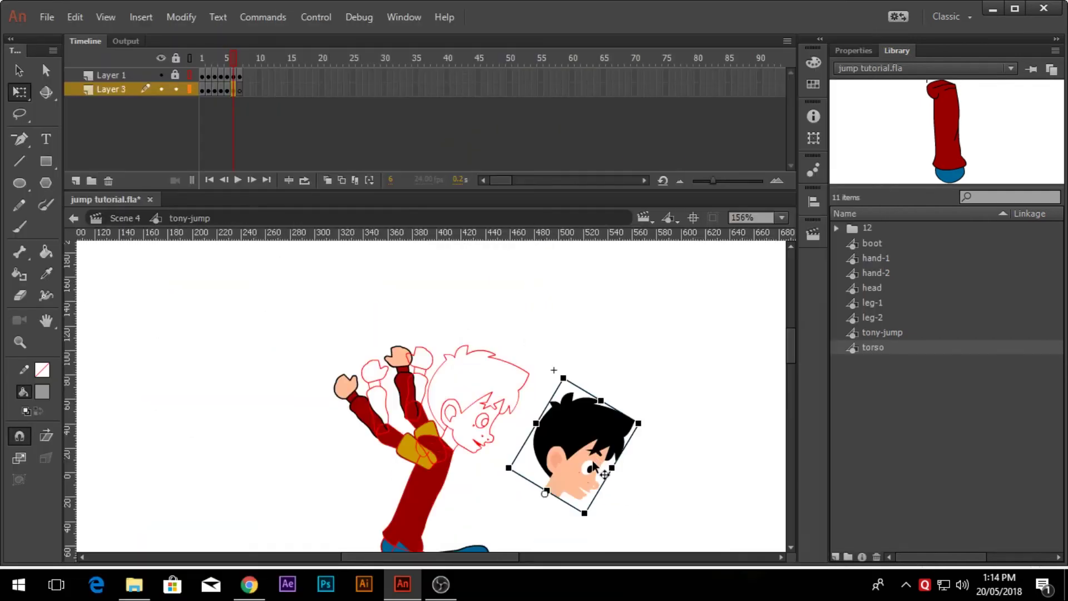
{"action": "left_click_drag", "start_coordinate": [619, 404], "coordinate": [487, 416]}
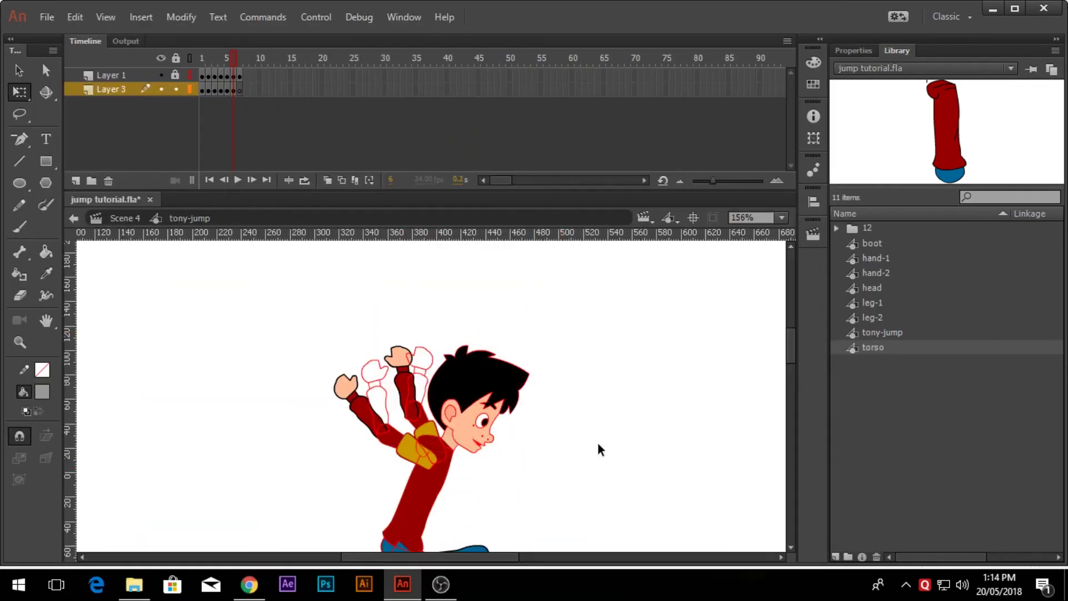
Rotate and shift the arm pieces to match the two sketched raised arms in frame 6
{"action": "left_click", "coordinate": [411, 381]}
{"action": "left_click_drag", "start_coordinate": [427, 346], "coordinate": [436, 359]}
{"action": "key", "text": "ctrl+equal"}
{"action": "key", "text": "ctrl+equal"}
{"action": "left_click_drag", "start_coordinate": [525, 267], "coordinate": [553, 298]}
{"action": "left_click", "coordinate": [222, 423]}
{"action": "left_click_drag", "start_coordinate": [203, 348], "coordinate": [342, 326]}
{"action": "key", "text": "ctrl+minus"}
{"action": "key", "text": "ctrl+minus"}
Rotate and position the leg pieces in frame 6 so they match the sketched bent knees and shins
{"action": "scroll", "coordinate": [497, 466], "scroll_direction": "down", "scroll_amount": 5}
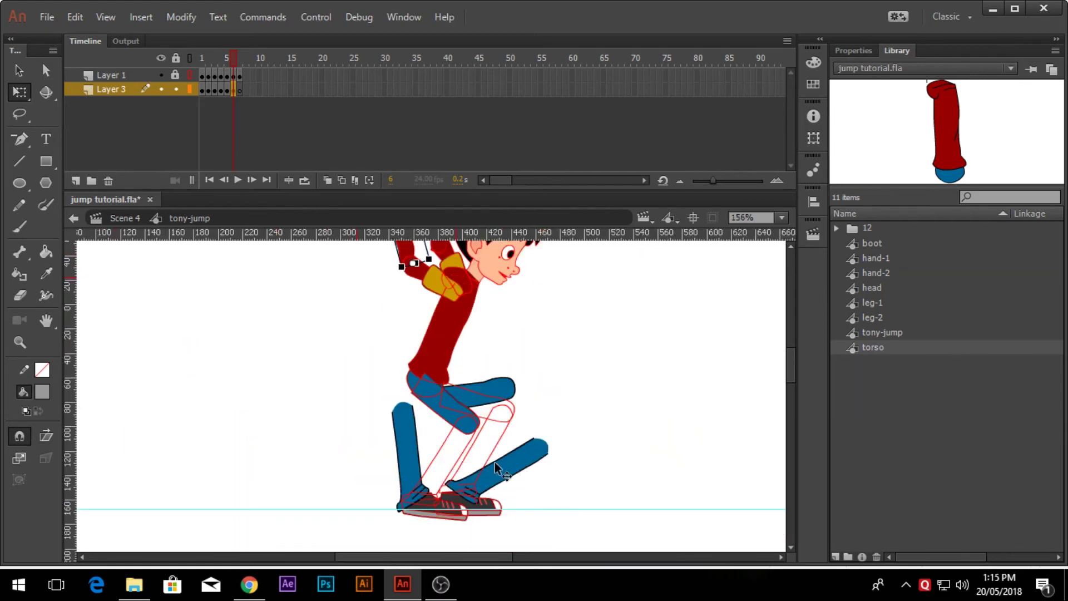
{"action": "key", "text": "ctrl+equal"}
{"action": "scroll", "coordinate": [666, 449], "scroll_direction": "down", "scroll_amount": 5}
{"action": "scroll", "coordinate": [669, 451], "scroll_direction": "up", "scroll_amount": 4}
{"action": "left_click", "coordinate": [668, 490]}
{"action": "left_click_drag", "start_coordinate": [752, 495], "coordinate": [640, 350]}
{"action": "left_click_drag", "start_coordinate": [668, 386], "coordinate": [660, 439]}
{"action": "left_click", "coordinate": [413, 462]}
{"action": "left_click", "coordinate": [421, 461]}
{"action": "left_click_drag", "start_coordinate": [467, 383], "coordinate": [588, 457]}
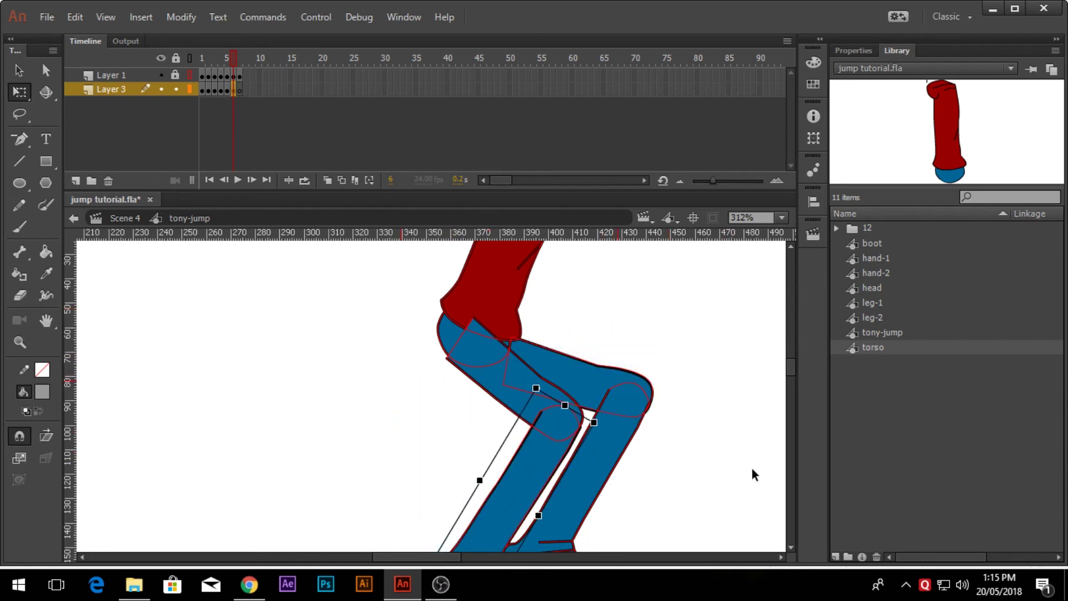
{"action": "left_click", "coordinate": [753, 468]}
Hide Layer 3 and display Layer 1 in full colour instead of as outlines
{"action": "key", "text": "ctrl+minus"}
{"action": "key", "text": "ctrl+minus"}
{"action": "scroll", "coordinate": [684, 396], "scroll_direction": "up", "scroll_amount": 3}
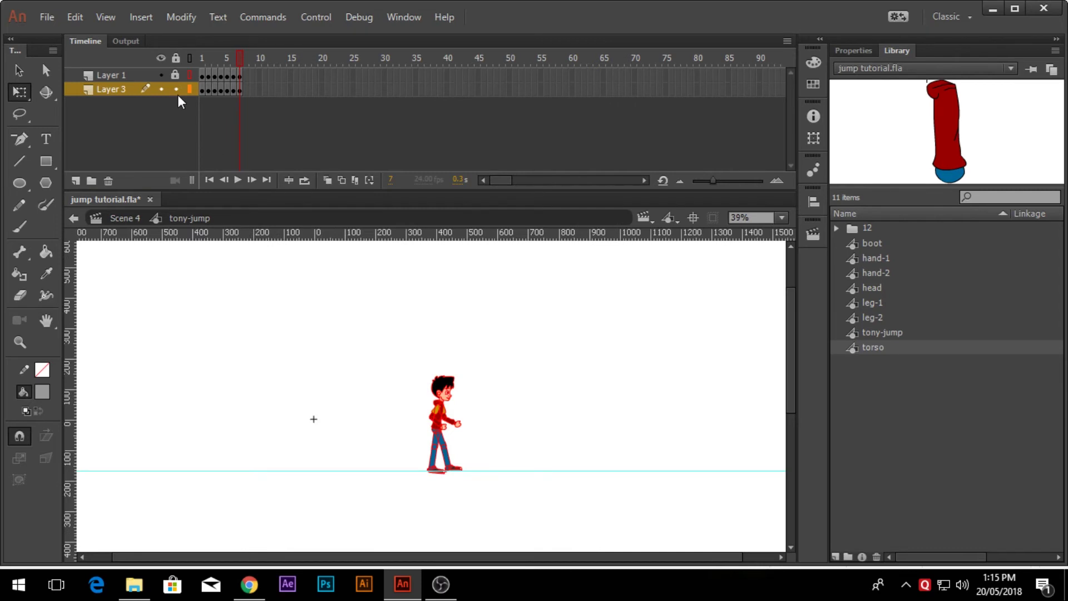
{"action": "left_click", "coordinate": [160, 75]}
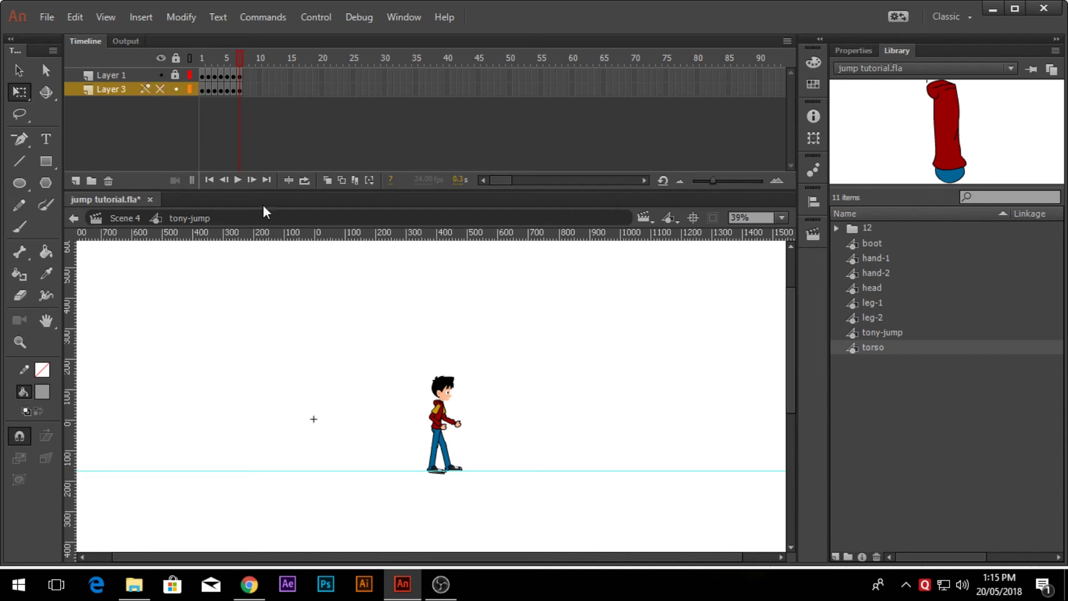
Extend the standing pose at frame 1 by three frames so it lasts through frame 4
{"action": "key", "text": "ctrl+equal"}
{"action": "left_click_drag", "start_coordinate": [239, 60], "coordinate": [201, 64]}
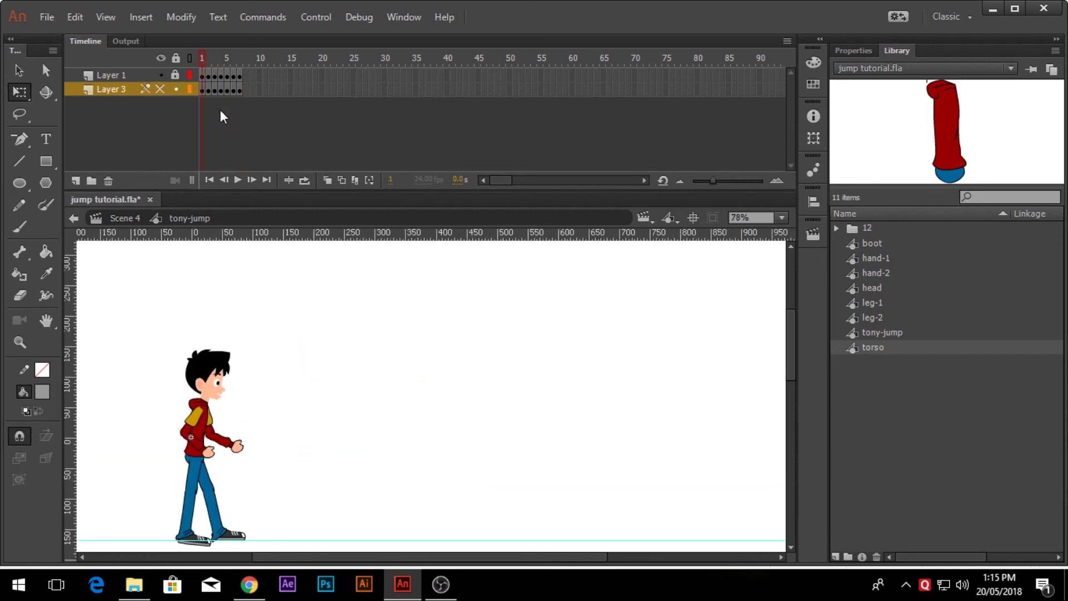
{"action": "key", "text": "F5"}
{"action": "key", "text": "F5"}
{"action": "key", "text": "F5"}
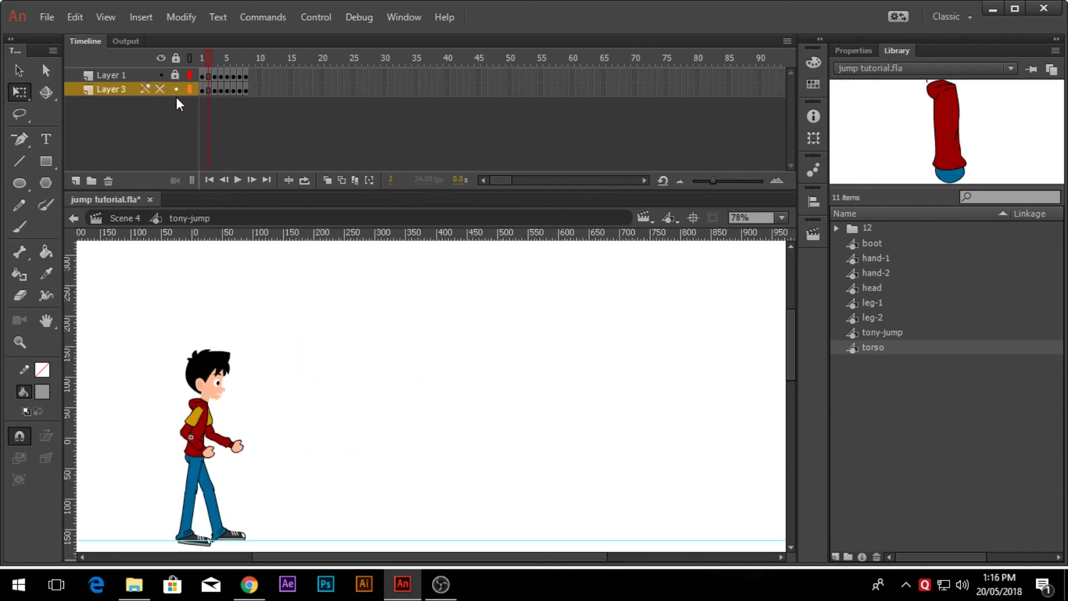
Extend the crouching pose at frame 5 on Layer 1 through frame 9
{"action": "left_click", "coordinate": [226, 75]}
{"action": "key", "text": "F5"}
{"action": "key", "text": "F5"}
{"action": "key", "text": "F5"}
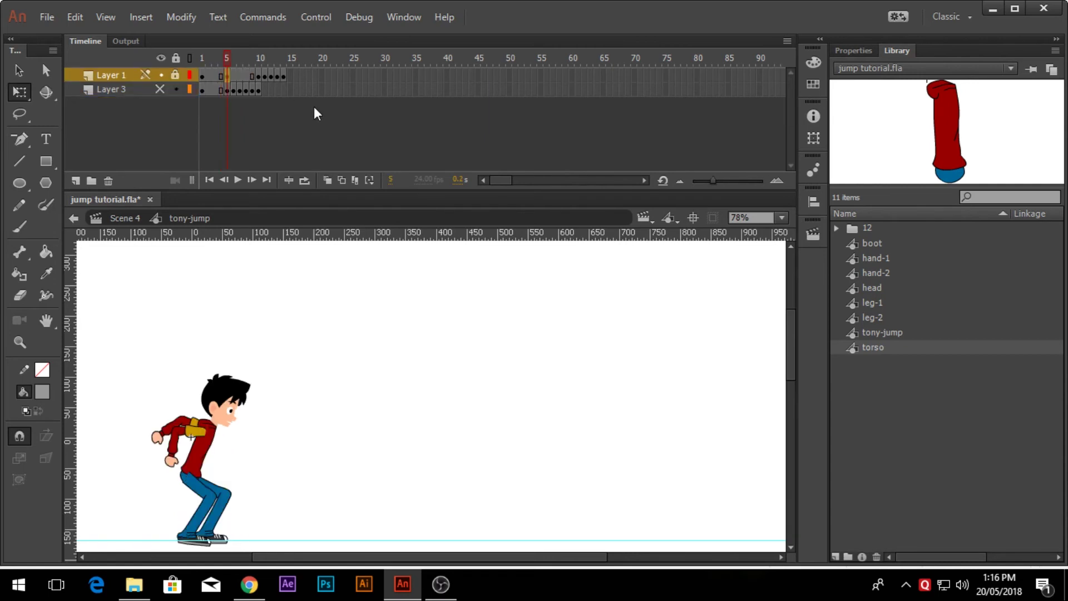
On Layer 1, extend the frame 10 pose through frame 13 and the mid-air pose at frame 14 through frame 17
{"action": "left_click", "coordinate": [258, 78]}
{"action": "key", "text": "F5"}
{"action": "key", "text": "F5"}
{"action": "key", "text": "F5"}
{"action": "left_click", "coordinate": [285, 75]}
{"action": "key", "text": "F5"}
{"action": "key", "text": "F5"}
{"action": "key", "text": "F5"}
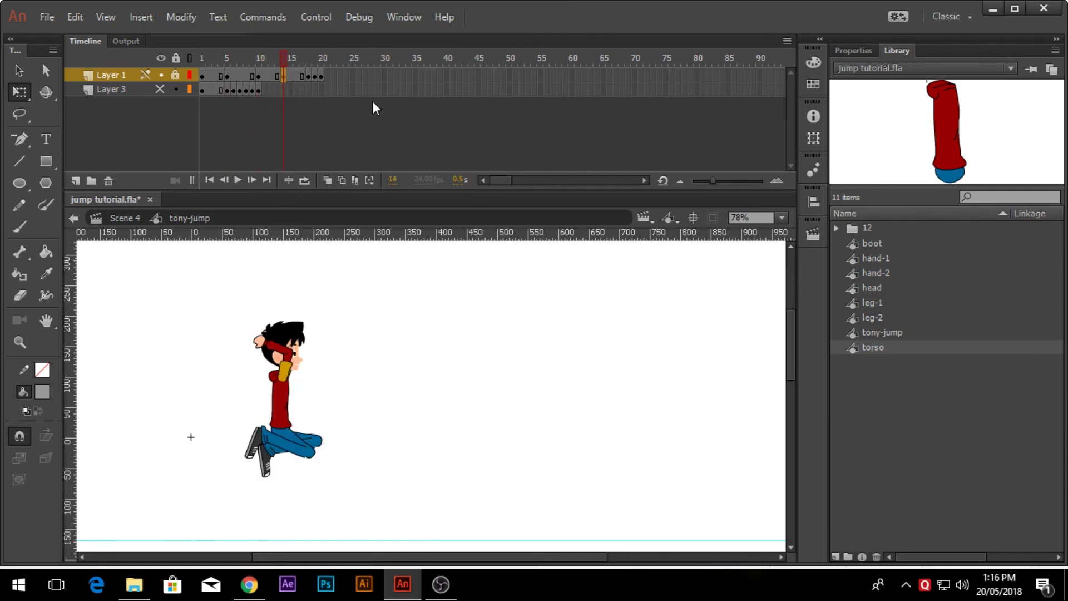
Extend the last three poses on Layer 1 so they run through frames 21, 25 and 29
{"action": "left_click", "coordinate": [307, 76]}
{"action": "key", "text": "F5"}
{"action": "key", "text": "F5"}
{"action": "key", "text": "F5"}
{"action": "left_click", "coordinate": [333, 78]}
{"action": "left_click", "coordinate": [358, 77]}
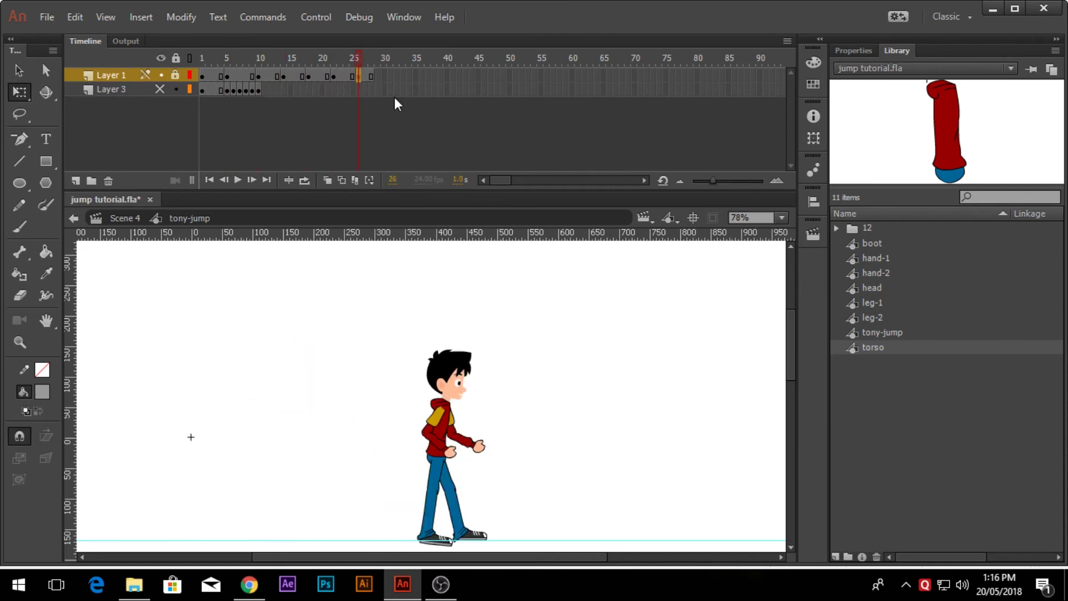
{"action": "key", "text": "F5"}
{"action": "key", "text": "F5"}
{"action": "key", "text": "F5"}
Delete Layer 3 from the tony-jump timeline and preview the jump animation
{"action": "left_click", "coordinate": [111, 92]}
{"action": "right_click", "coordinate": [111, 92]}
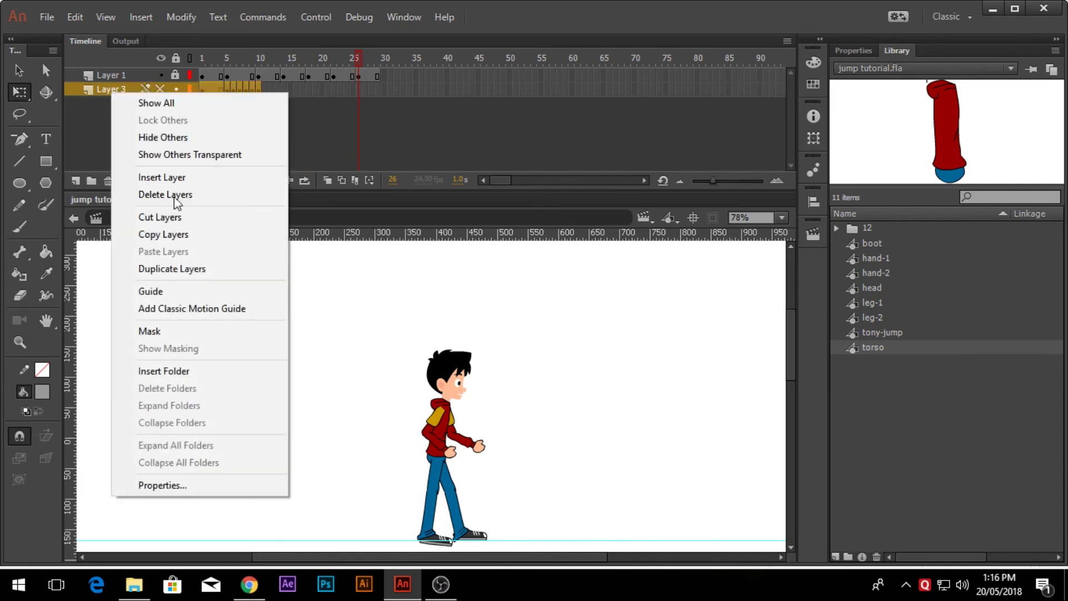
{"action": "left_click", "coordinate": [109, 181]}
{"action": "left_click_drag", "start_coordinate": [363, 58], "coordinate": [378, 105]}
{"action": "left_click", "coordinate": [239, 184]}
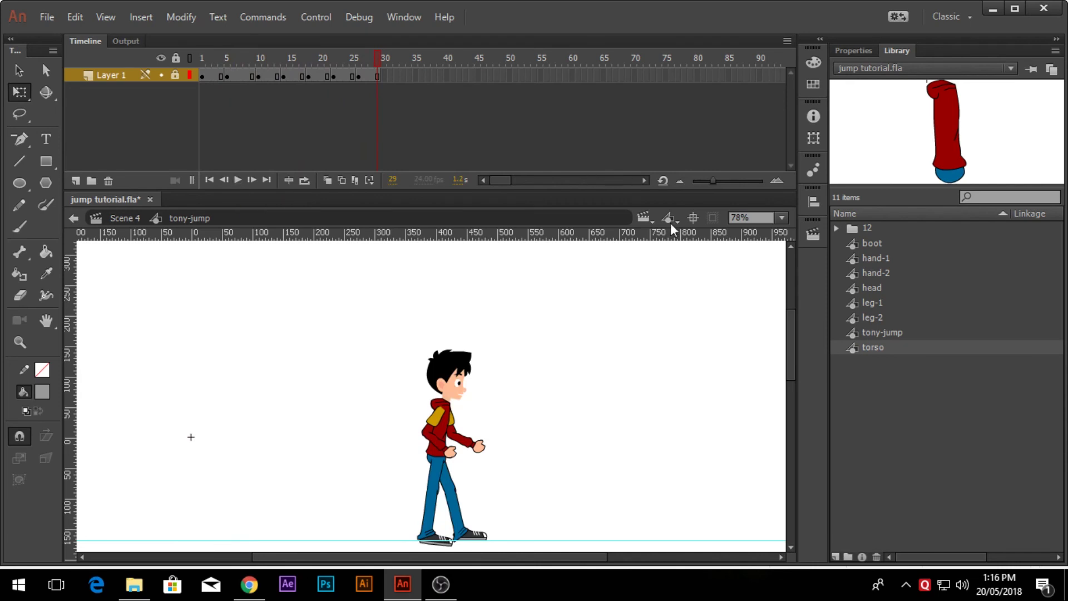
Switch to Scene 3 and play the jump over the leaf pile, returning to frame 1
{"action": "left_click", "coordinate": [644, 217]}
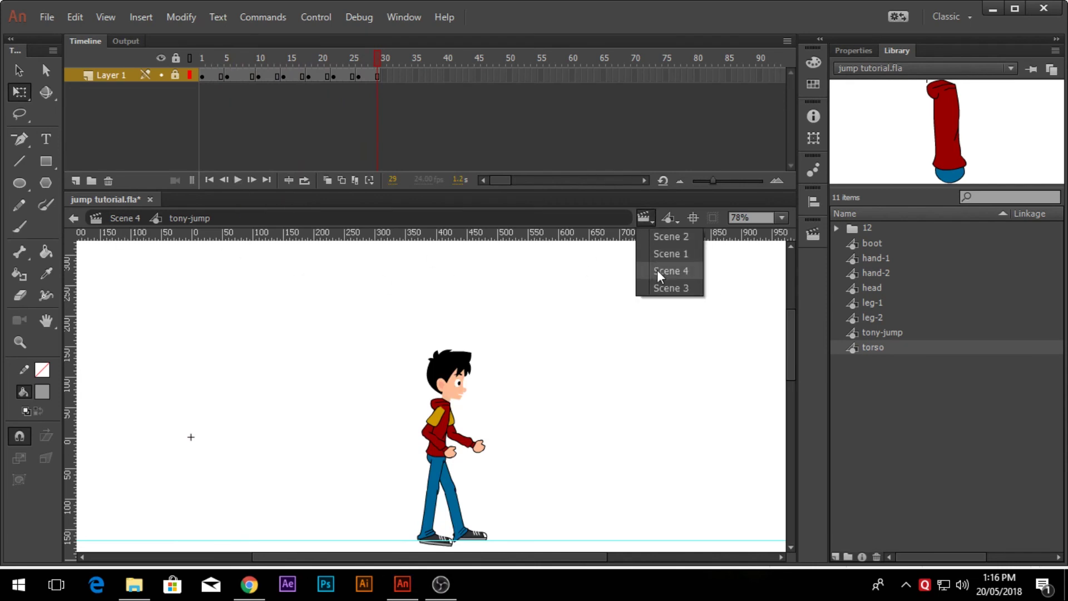
{"action": "left_click", "coordinate": [692, 252]}
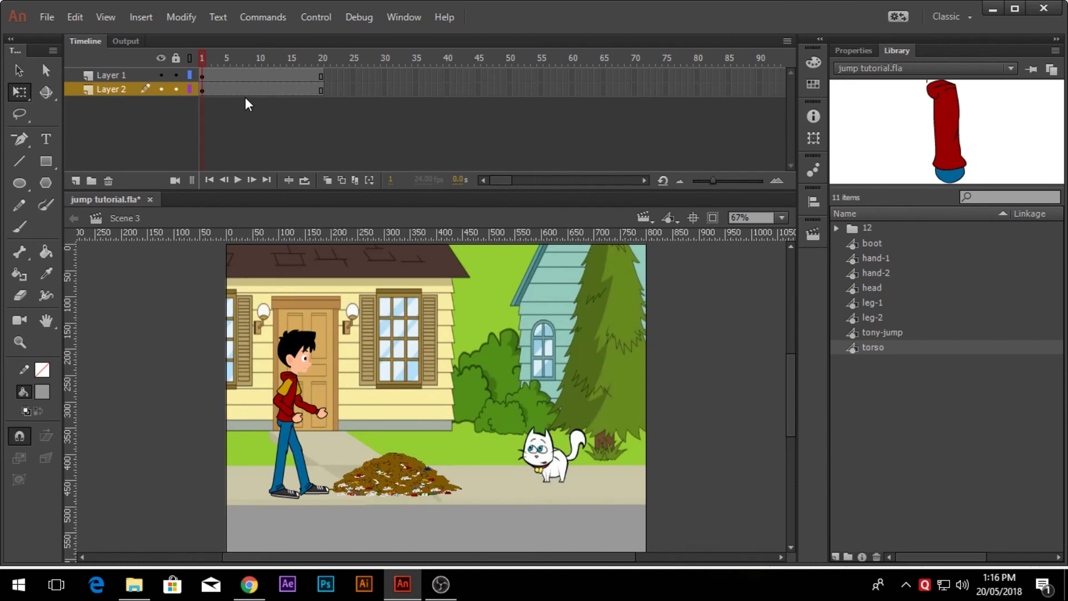
{"action": "left_click", "coordinate": [237, 177]}
{"action": "left_click_drag", "start_coordinate": [320, 64], "coordinate": [203, 78]}
Open the tony-jump symbol and examine the last frame of its timeline
{"action": "double_click", "coordinate": [852, 333]}
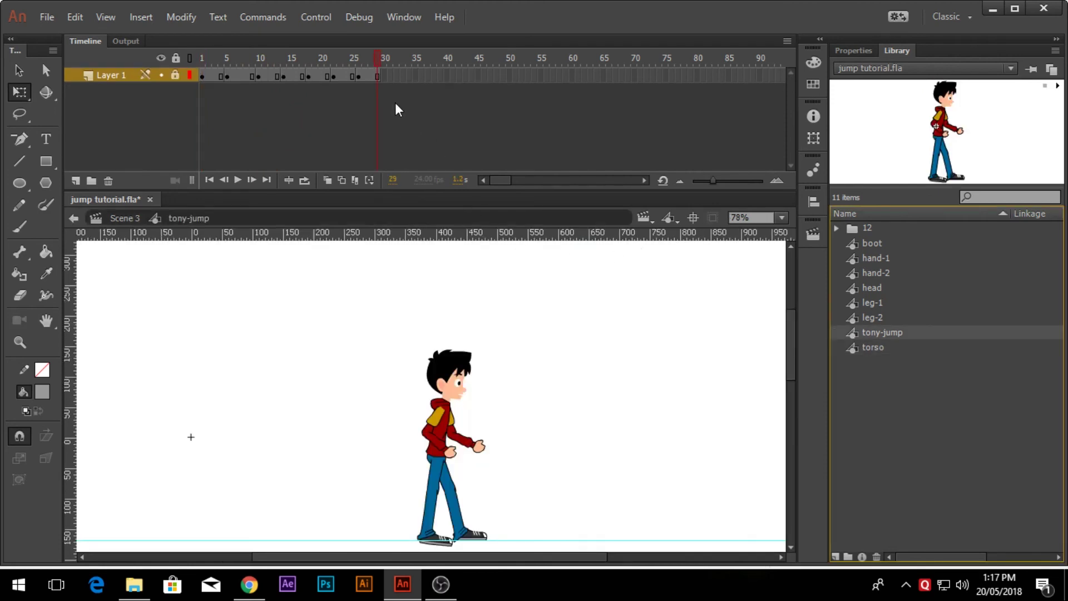
{"action": "right_click", "coordinate": [375, 77]}
{"action": "left_click", "coordinate": [429, 179]}
{"action": "key", "text": "F5"}
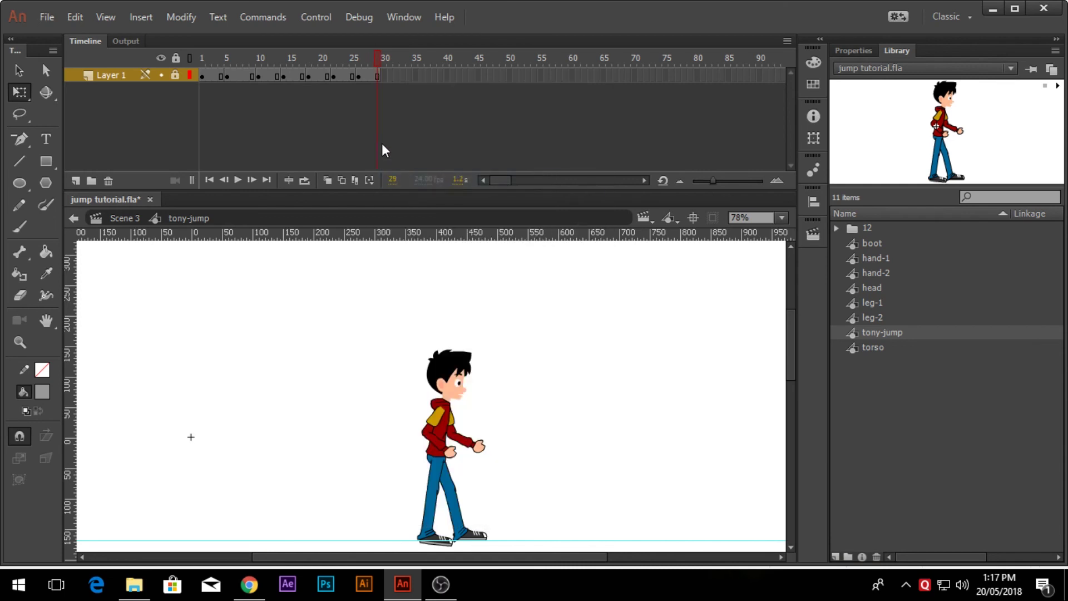
Return to Scene 3, extend Layer 1 and Layer 2 to frame 25, and scrub through the added frames
{"action": "left_click", "coordinate": [644, 218]}
{"action": "left_click", "coordinate": [670, 271]}
{"action": "left_click", "coordinate": [644, 217]}
{"action": "left_click", "coordinate": [670, 288]}
{"action": "left_click", "coordinate": [354, 75]}
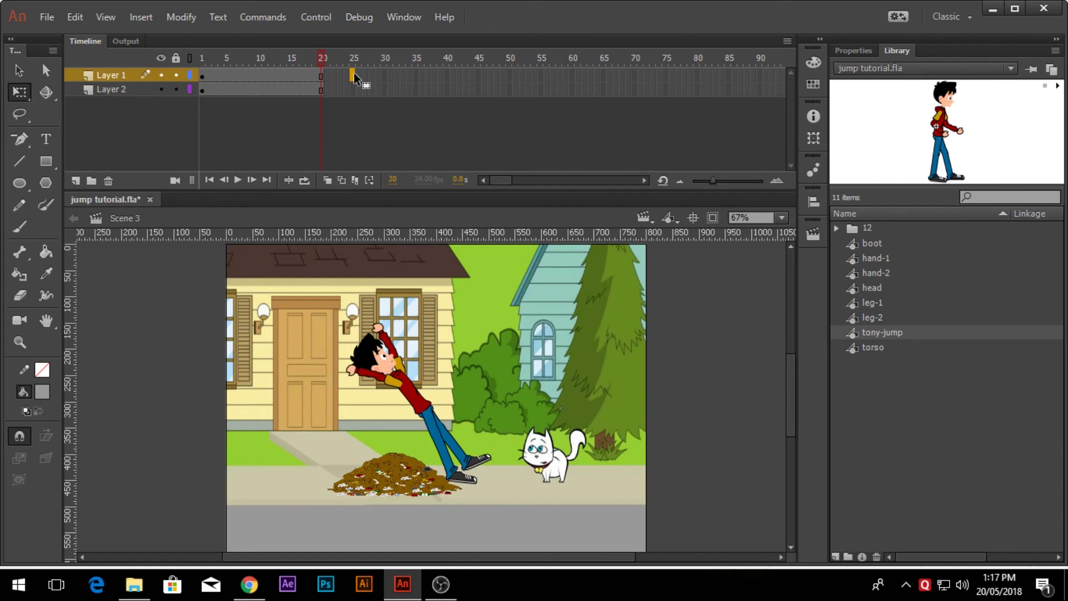
{"action": "key", "text": "F5"}
{"action": "left_click", "coordinate": [354, 88]}
{"action": "key", "text": "F5"}
{"action": "left_click_drag", "start_coordinate": [351, 64], "coordinate": [372, 116]}
{"action": "mouse_move", "coordinate": [357, 73]}
{"action": "left_mouse_down"}
{"action": "mouse_move", "coordinate": [257, 62]}
{"action": "mouse_move", "coordinate": [360, 63]}
{"action": "left_mouse_up"}
Open the tony-jump symbol to check where its timeline ends, and return to Scene 3
{"action": "left_click", "coordinate": [384, 75]}
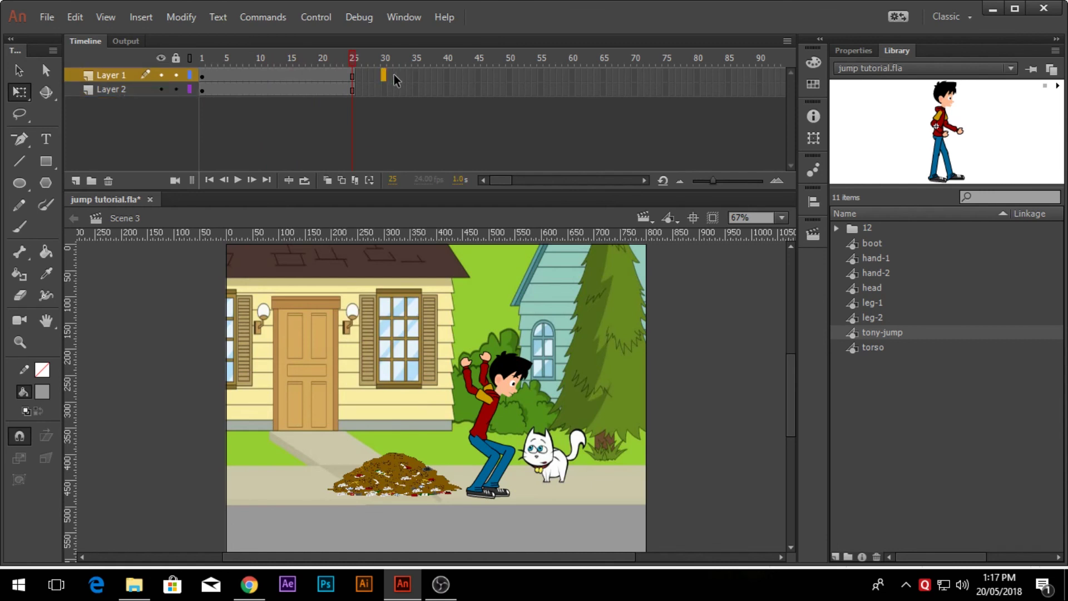
{"action": "double_click", "coordinate": [897, 336]}
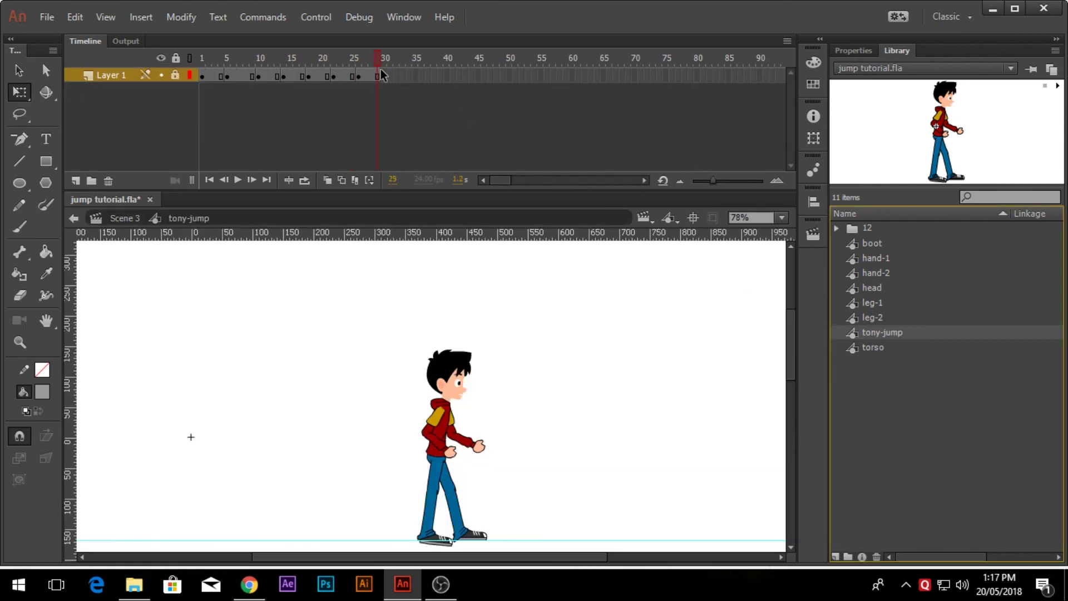
{"action": "left_click", "coordinate": [114, 219]}
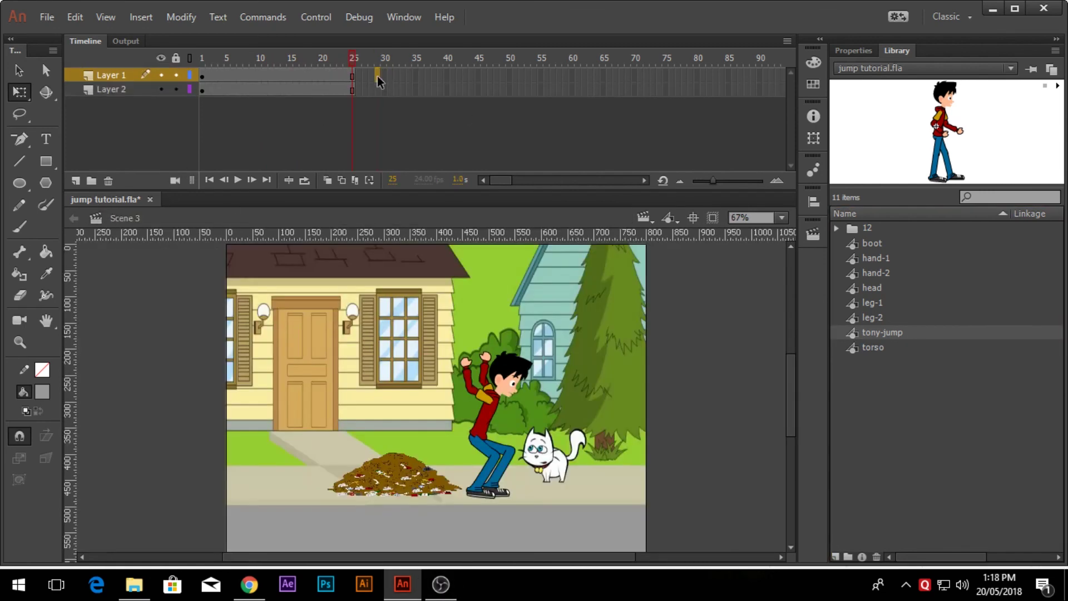
Extend Layer 2 and Layer 1 in Scene 3 to frame 29, removing the surplus frame 30 from Layer 2
{"action": "left_click", "coordinate": [382, 90]}
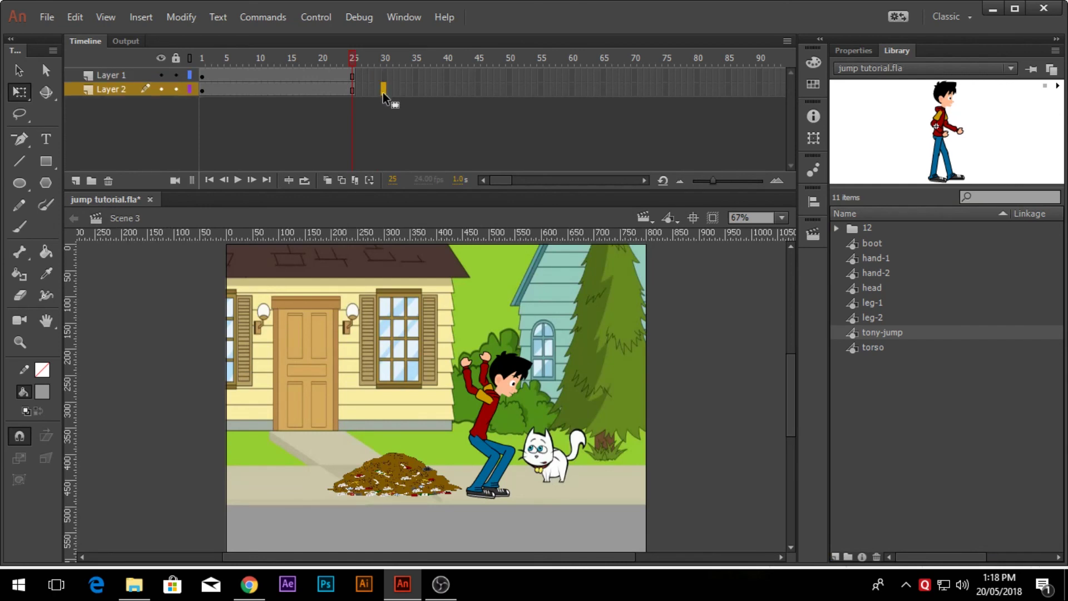
{"action": "key", "text": "F6"}
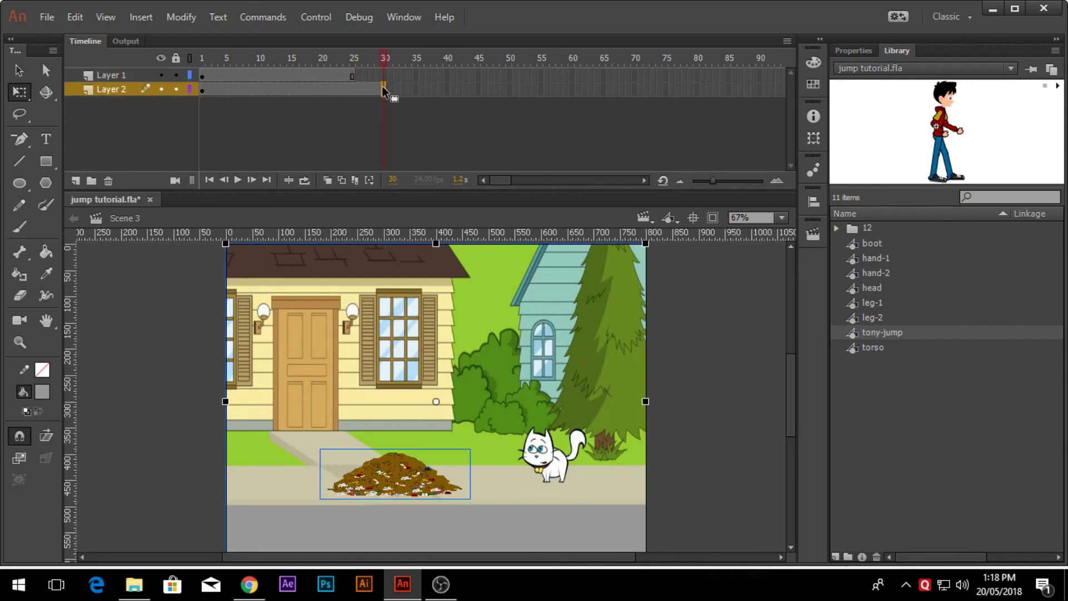
{"action": "right_click", "coordinate": [384, 90]}
{"action": "left_click", "coordinate": [423, 193]}
{"action": "left_click", "coordinate": [378, 73]}
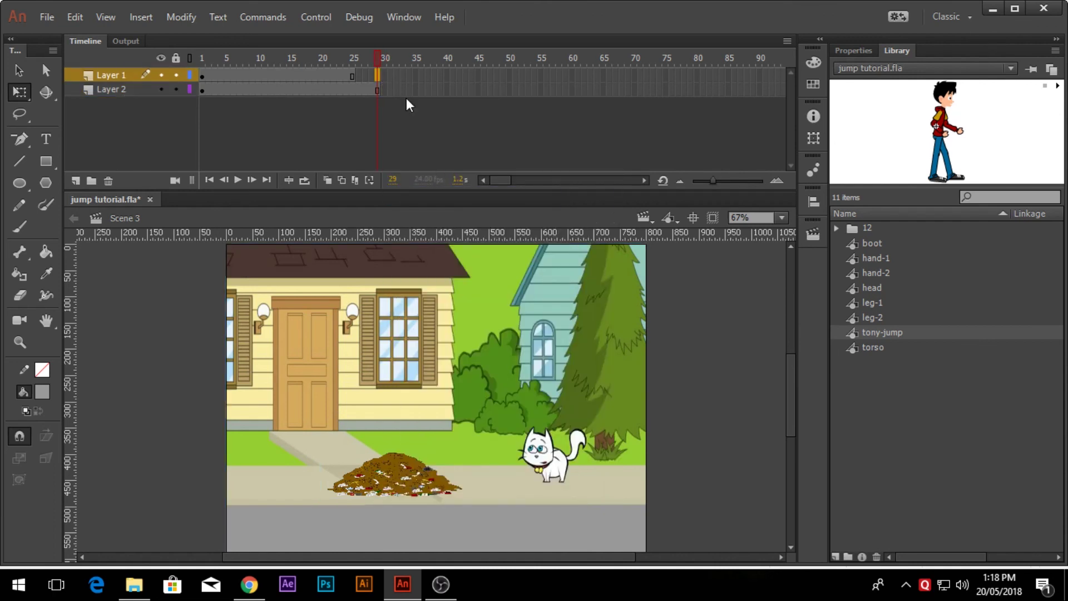
{"action": "key", "text": "F5"}
Play the jump in Scene 3 from frame 1 and scrub through the timeline to frame 29
{"action": "left_click_drag", "start_coordinate": [378, 59], "coordinate": [144, 71]}
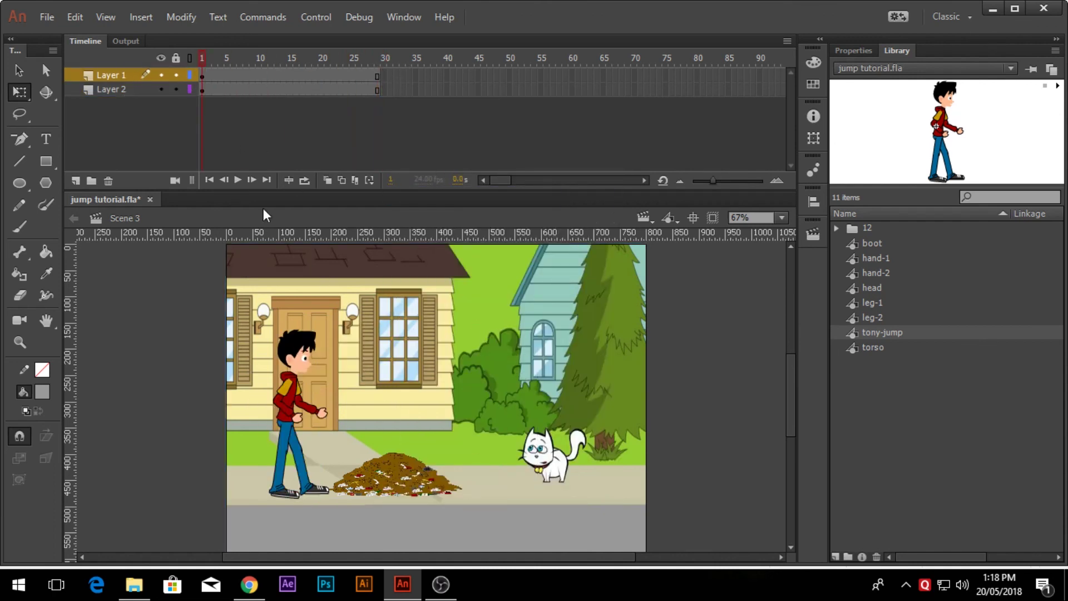
{"action": "left_click", "coordinate": [239, 179]}
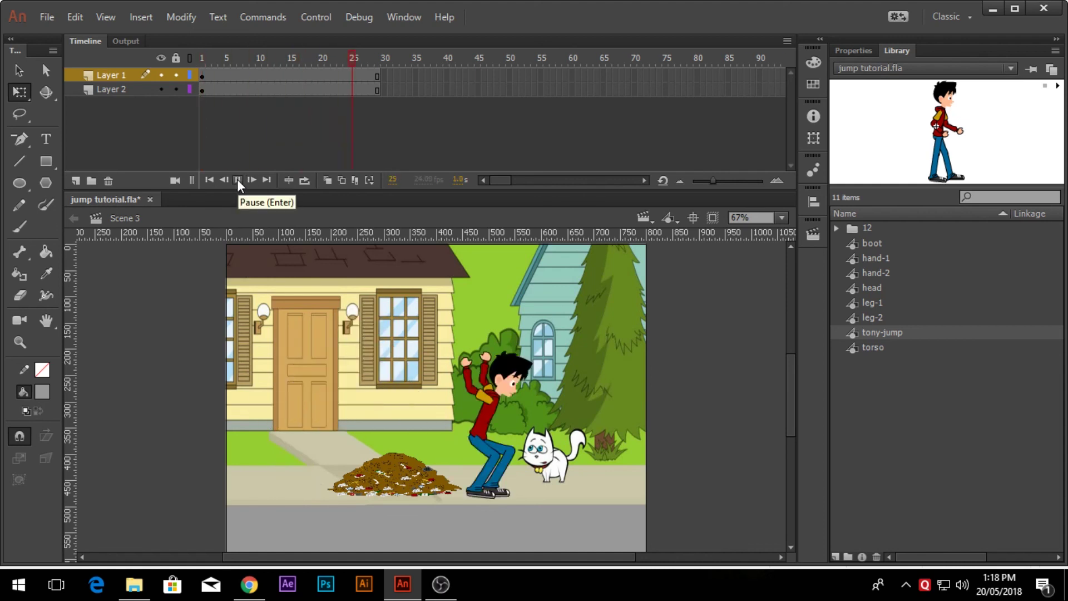
{"action": "left_click", "coordinate": [129, 78]}
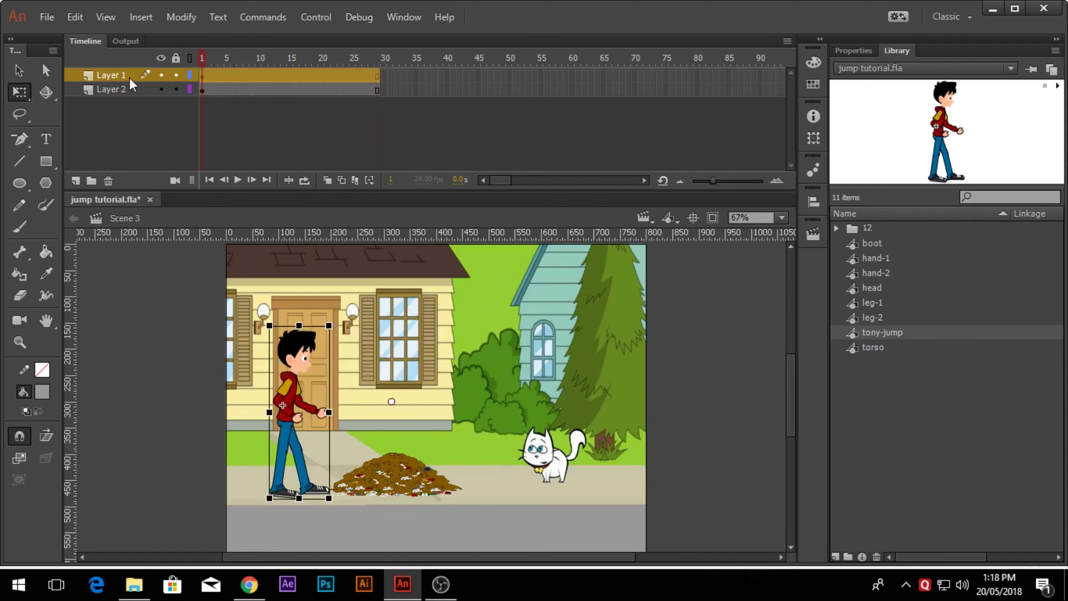
{"action": "left_click", "coordinate": [209, 56]}
{"action": "left_click", "coordinate": [161, 74]}
{"action": "left_click_drag", "start_coordinate": [202, 57], "coordinate": [372, 62]}
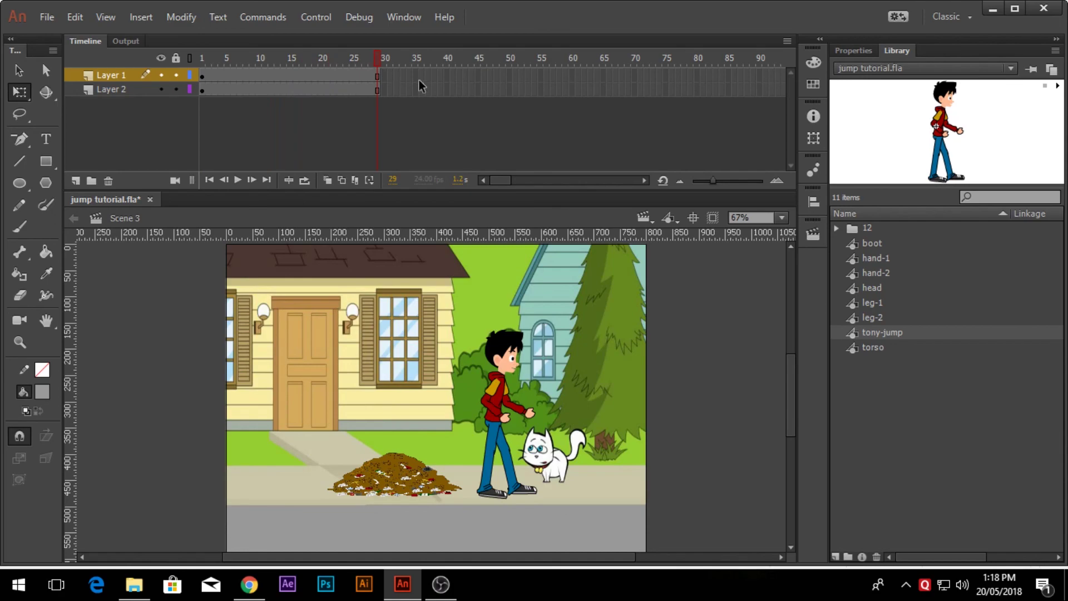